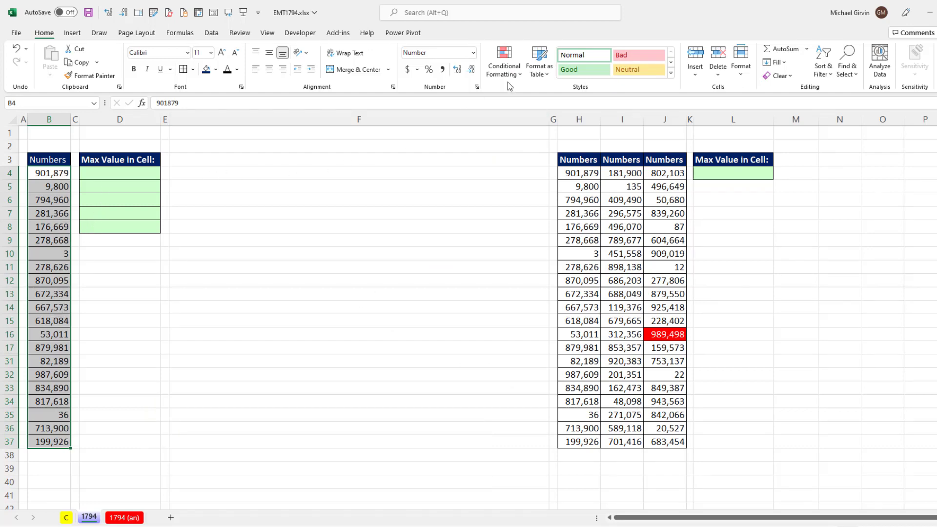
Create a Top 10 Items conditional formatting rule on column B limited to the top 1 item
left_click(519, 74)
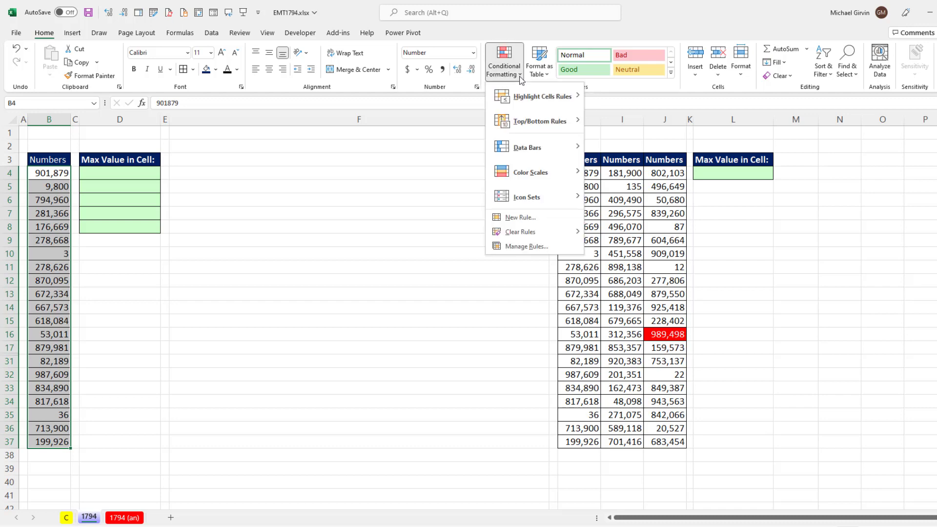
mouse_move(549, 123)
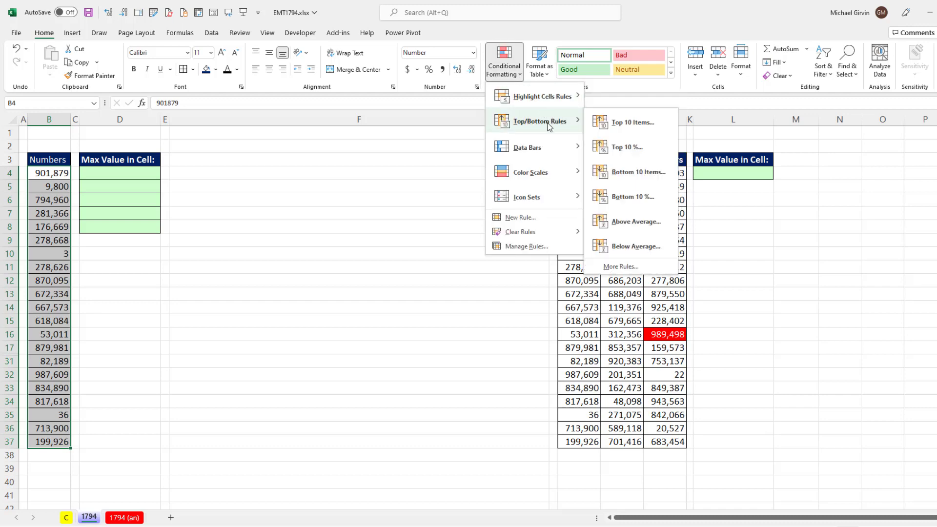
left_click(620, 125)
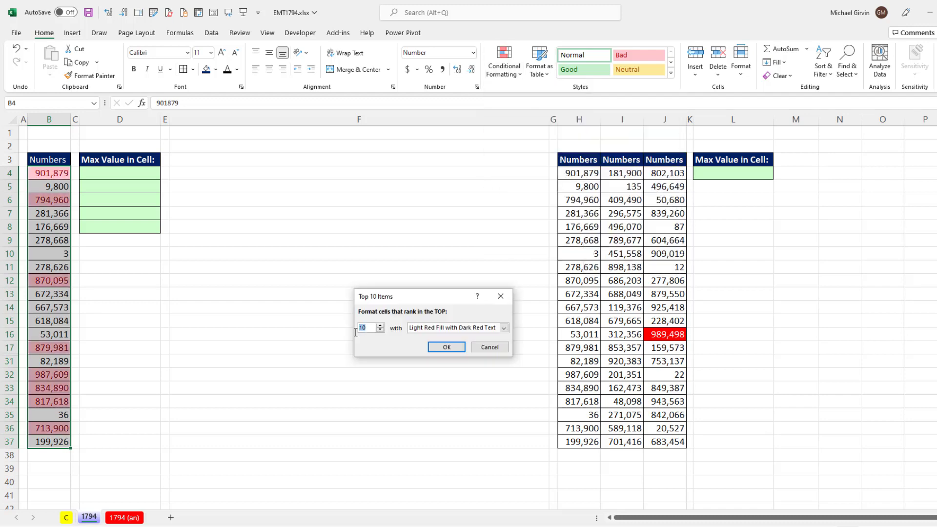
type("1")
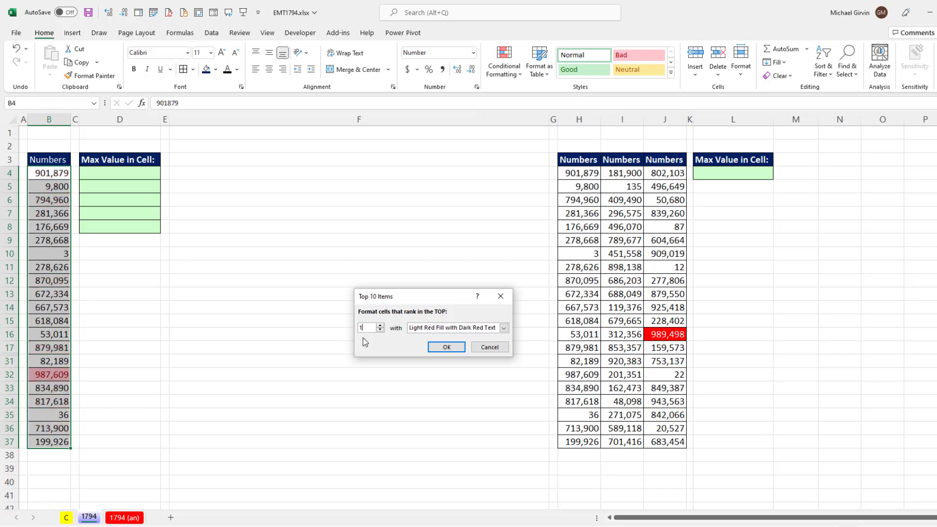
Give the Top 1 rule a custom format with red fill and white font, and apply it
left_click(503, 328)
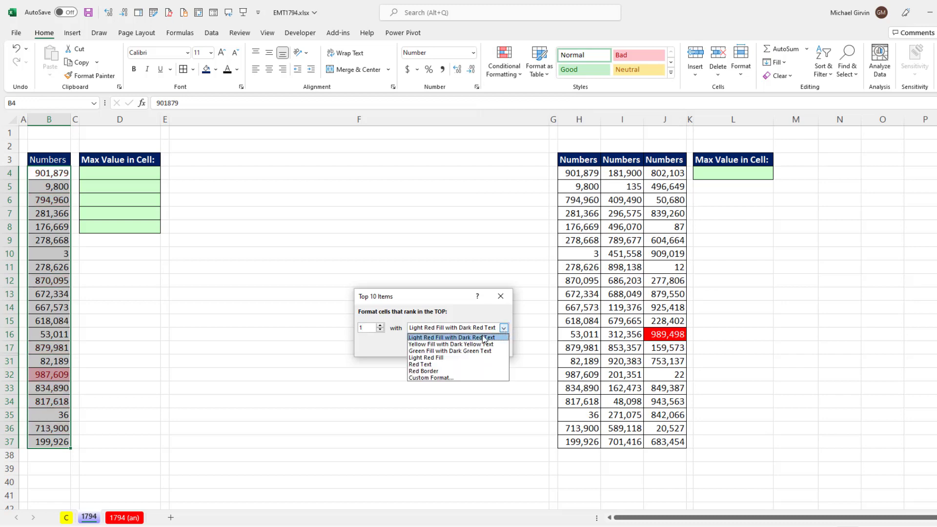
left_click(439, 378)
left_click(323, 311)
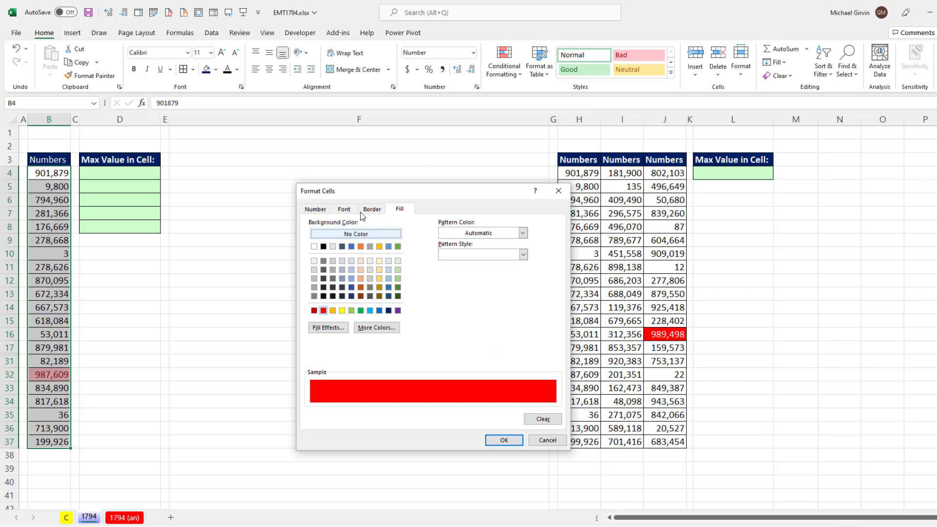
left_click(344, 209)
left_click(504, 295)
left_click(451, 337)
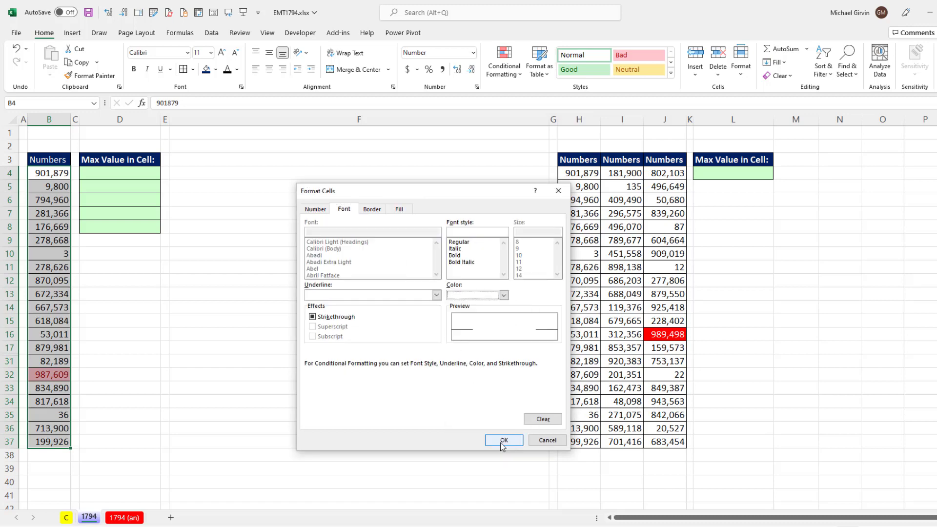
left_click(508, 440)
left_click(447, 351)
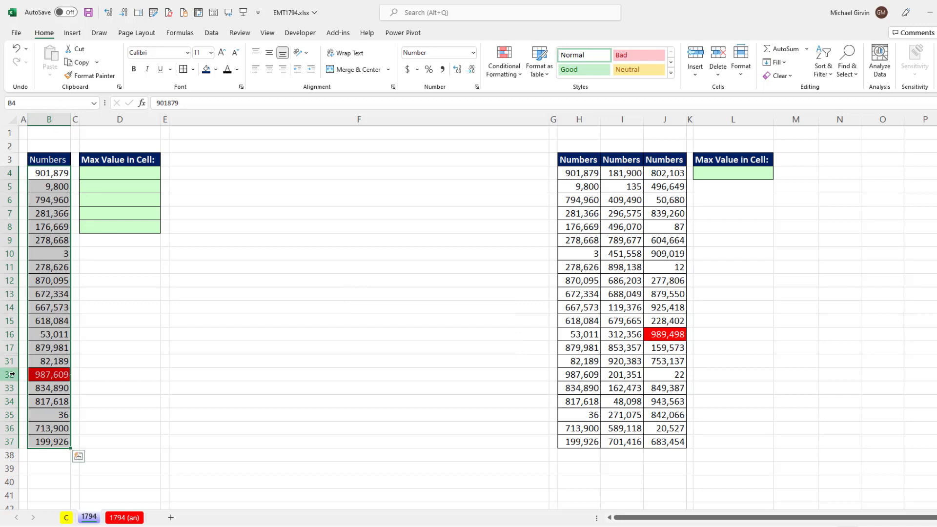
Enter =MAX(B4:B37) in D4, showing 987,609
left_click(127, 172)
type("=")
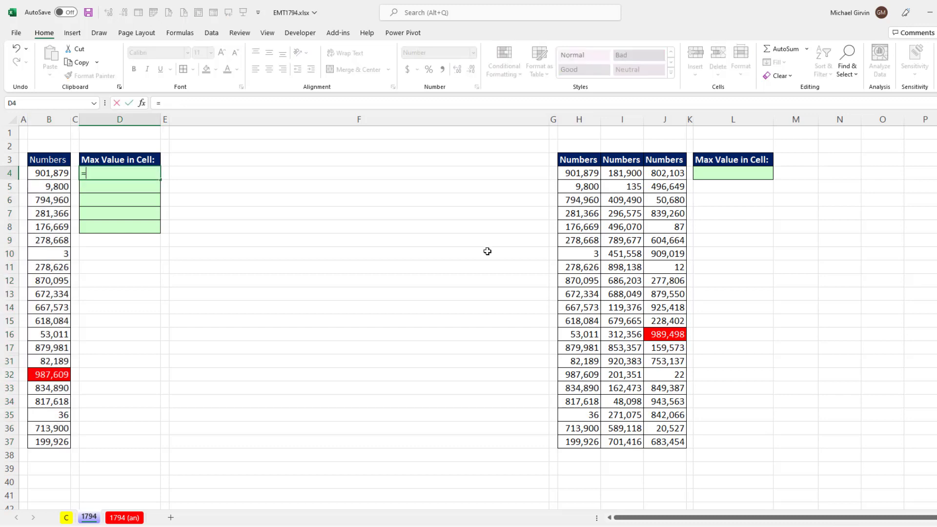
type("max")
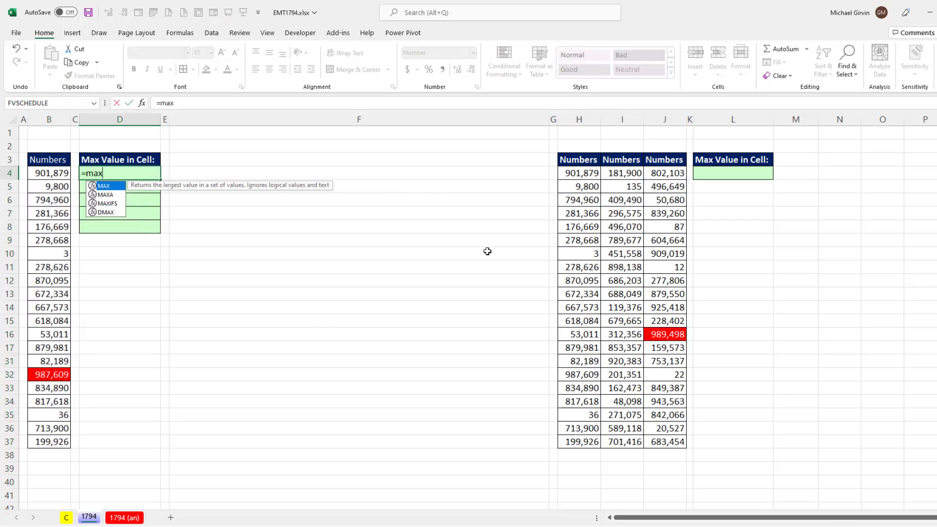
key("Tab")
left_click_drag(53, 172, 55, 441)
key("ctrl+Return")
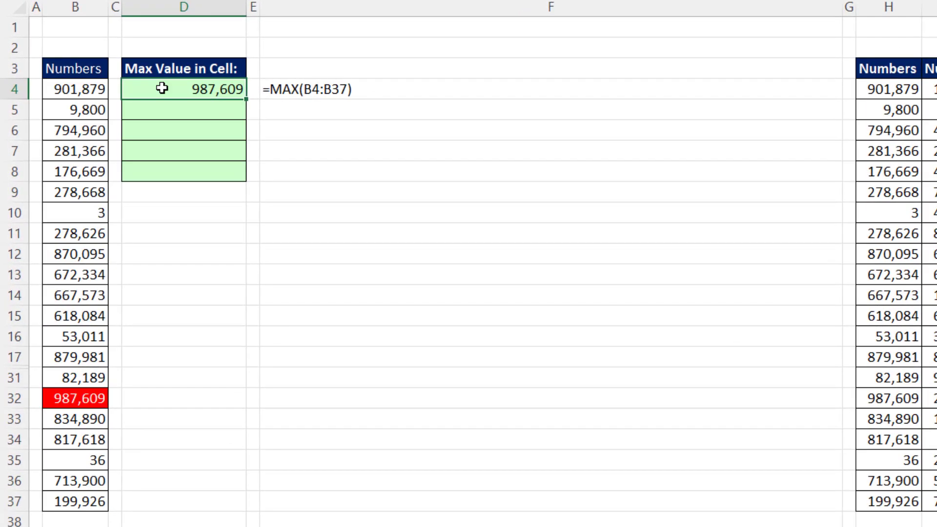
Wrap the MAX in XMATCH over B4:B37 so D4 returns position 29
double_click(162, 87)
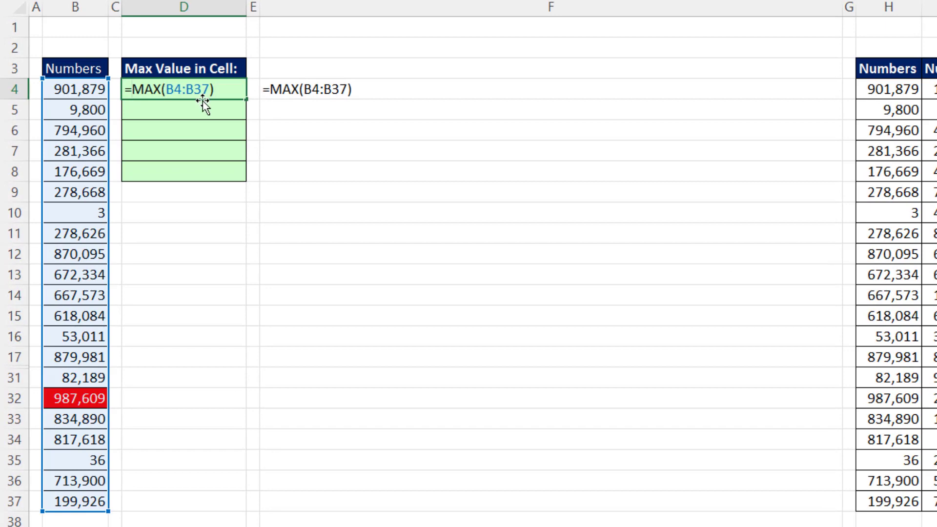
type("xm")
key("Tab")
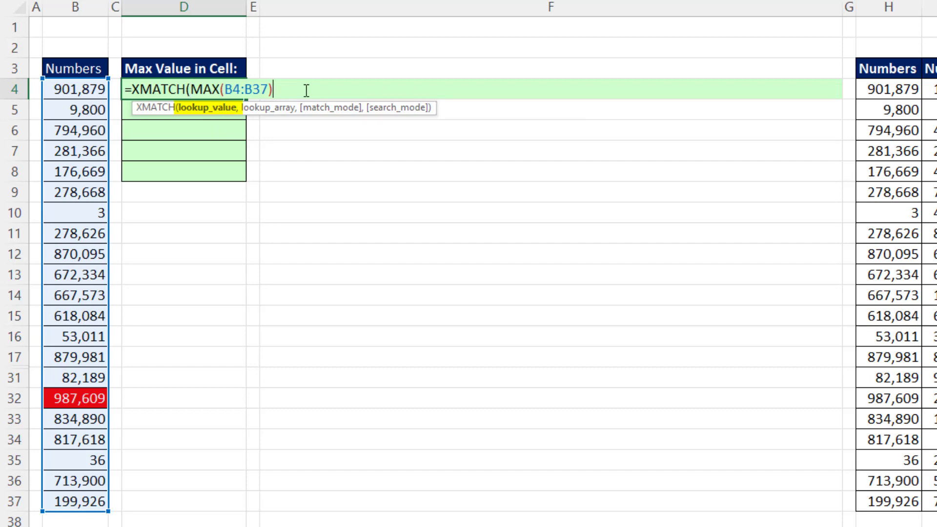
type(",")
left_click_drag(80, 90, 85, 503)
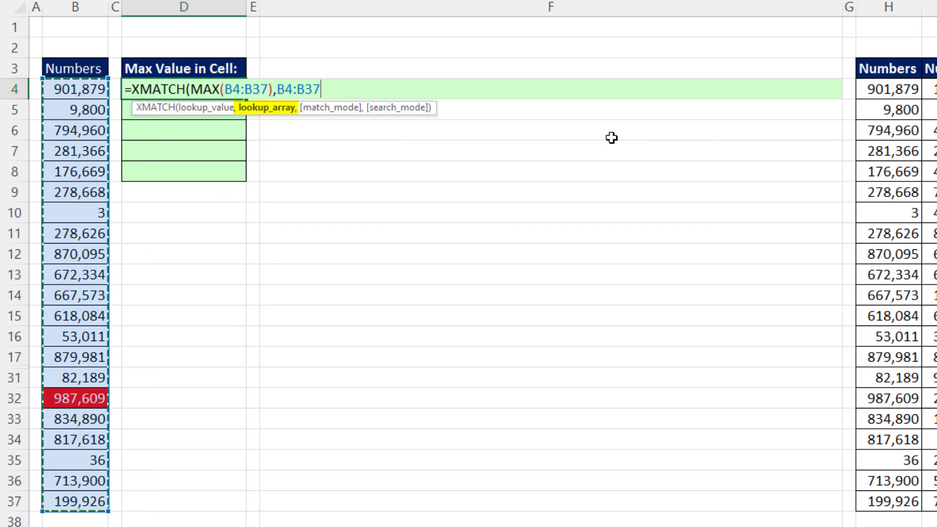
type(")")
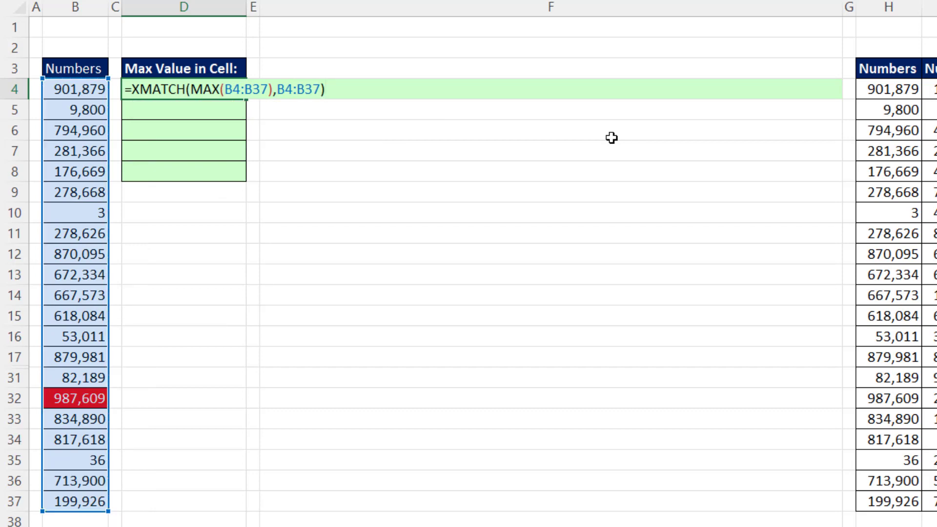
key("ctrl+Return")
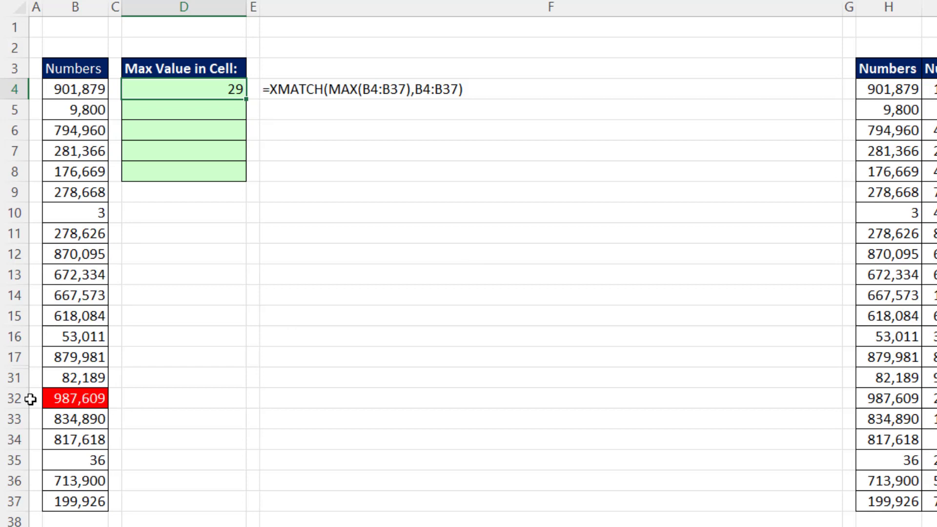
Add +ROW(B3) to the XMATCH so D4 returns sheet row 32
double_click(177, 93)
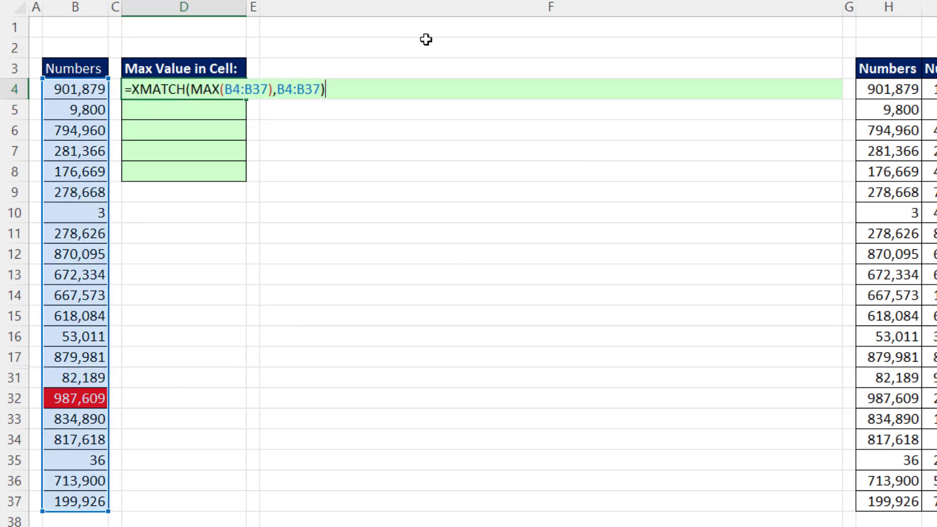
type("+row")
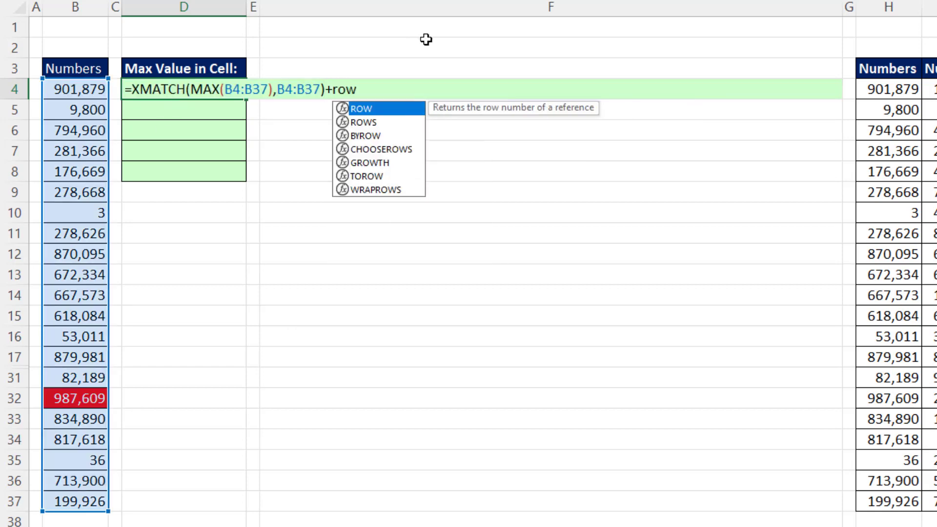
key("Tab")
left_click(75, 69)
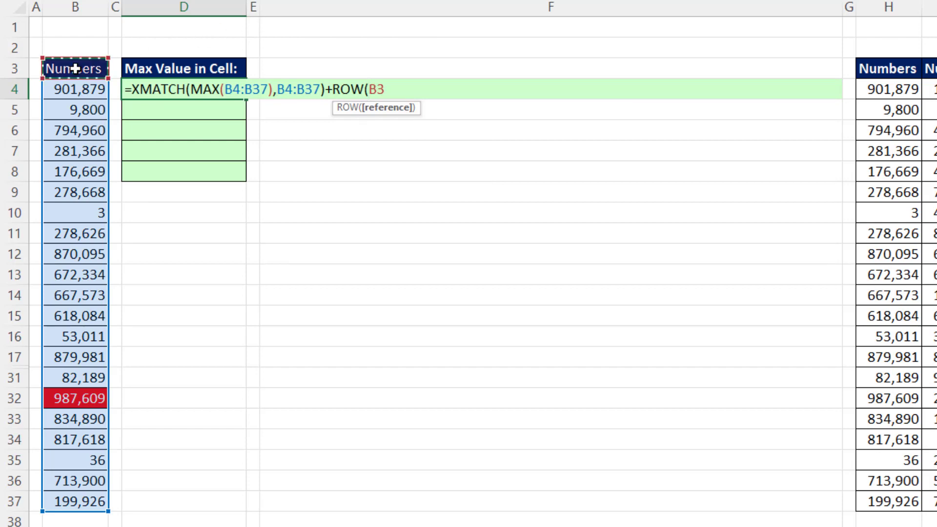
type(")")
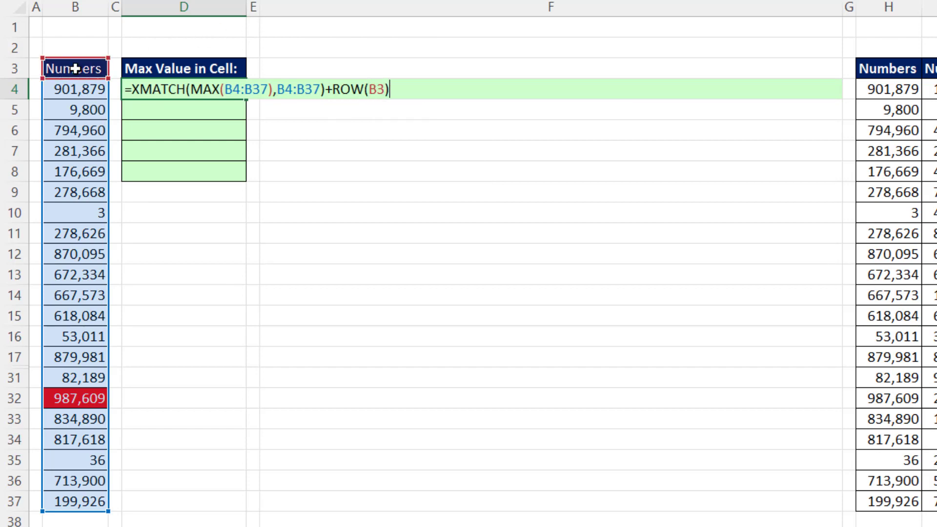
key("ctrl+Return")
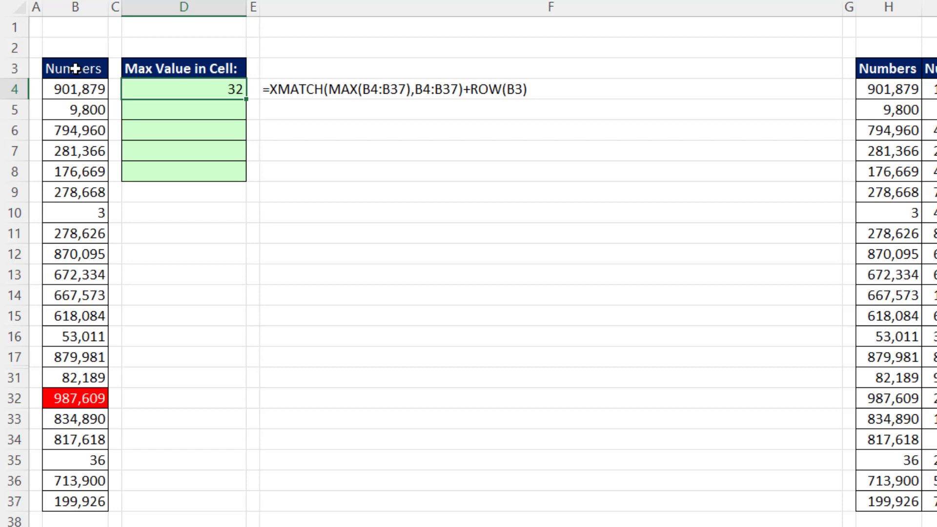
Wrap D4's formula in ADDRESS with COLUMN(B3), returning $B$32
key("F2")
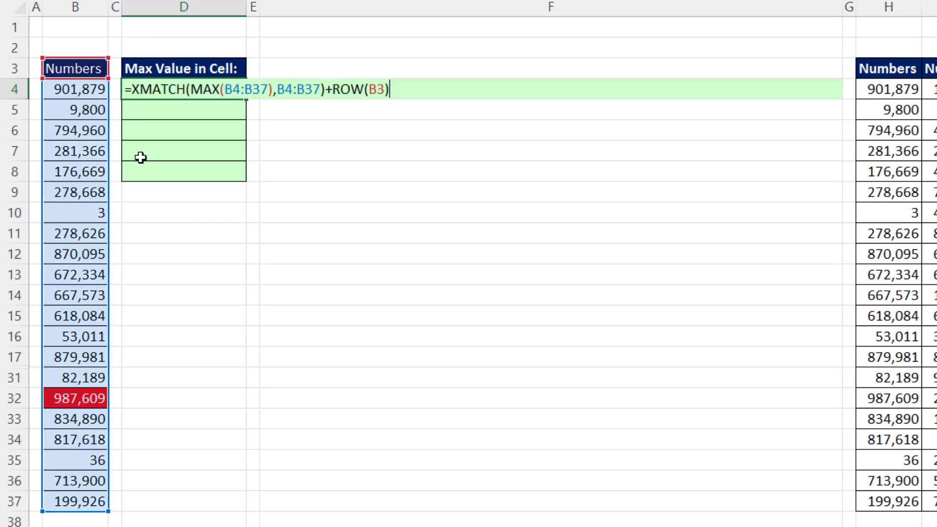
left_click(128, 91)
type("a")
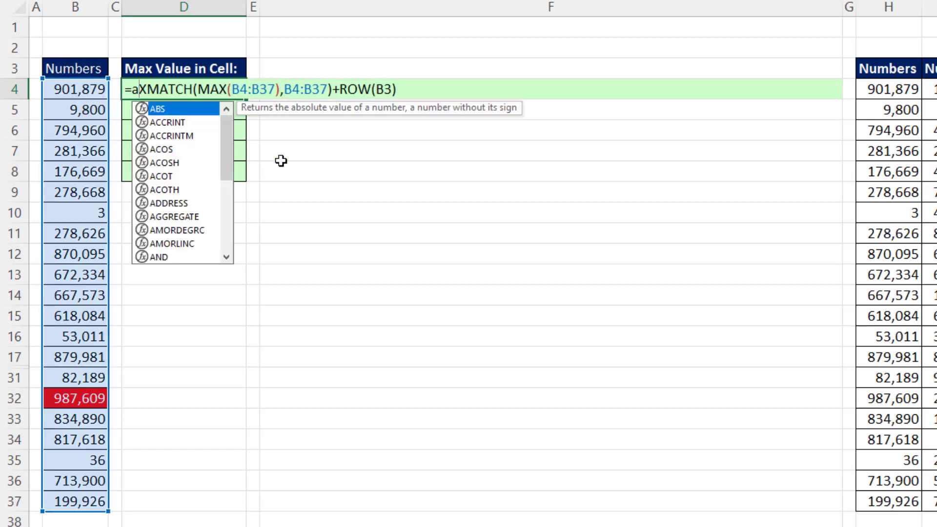
type("d")
key("Tab")
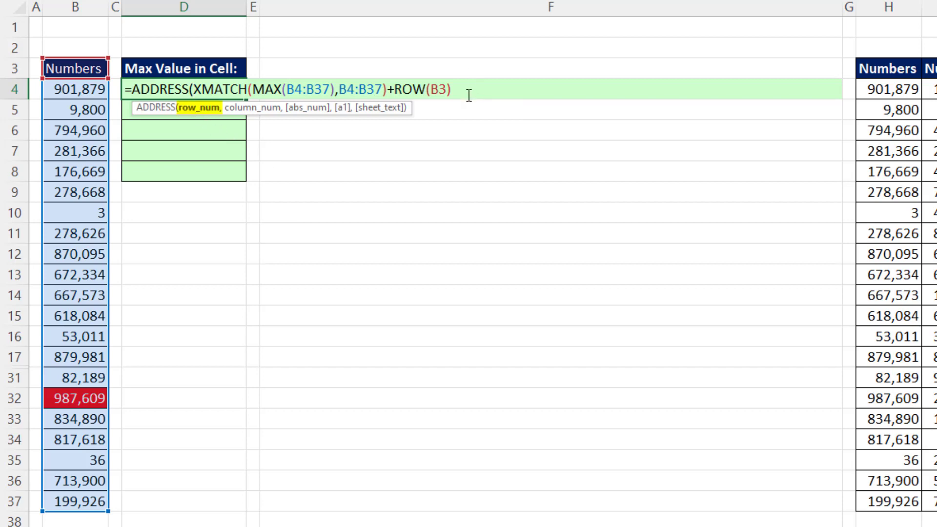
type(",col")
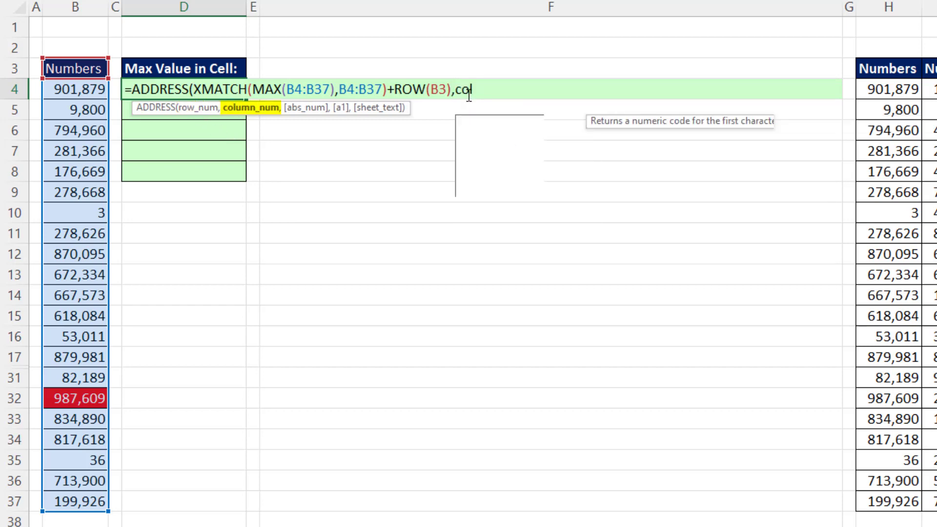
key("Tab")
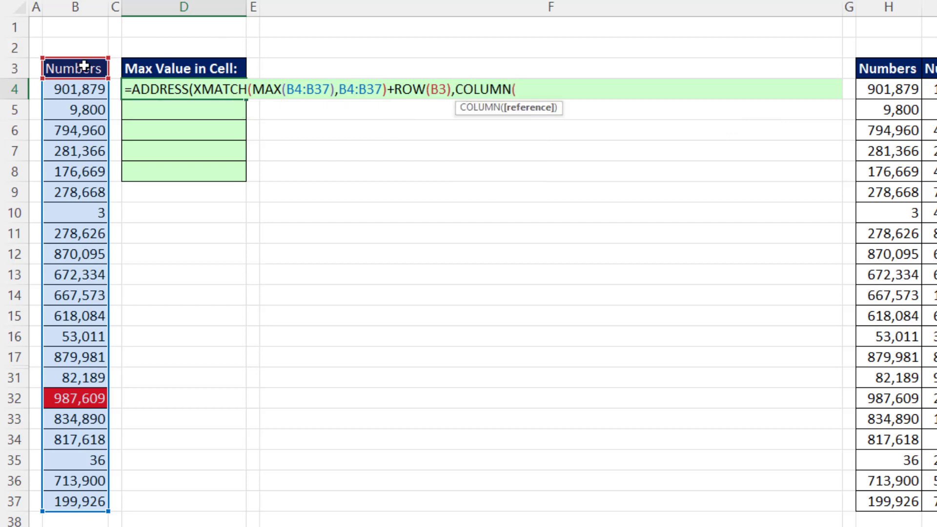
left_click(84, 66)
type(")")
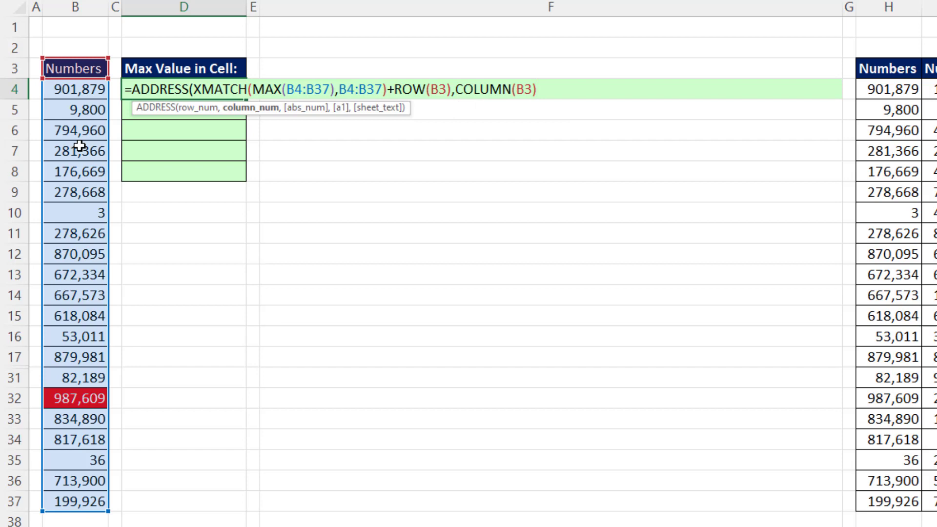
type(")")
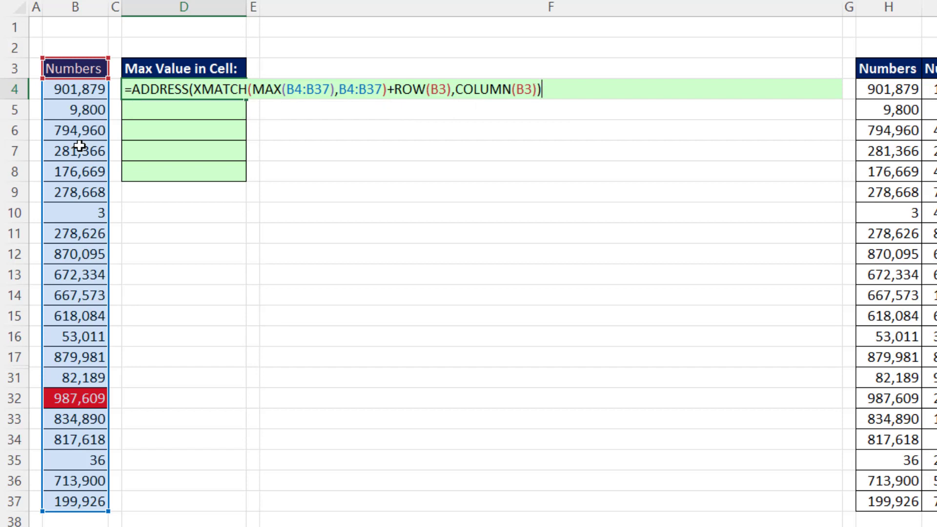
key("Return")
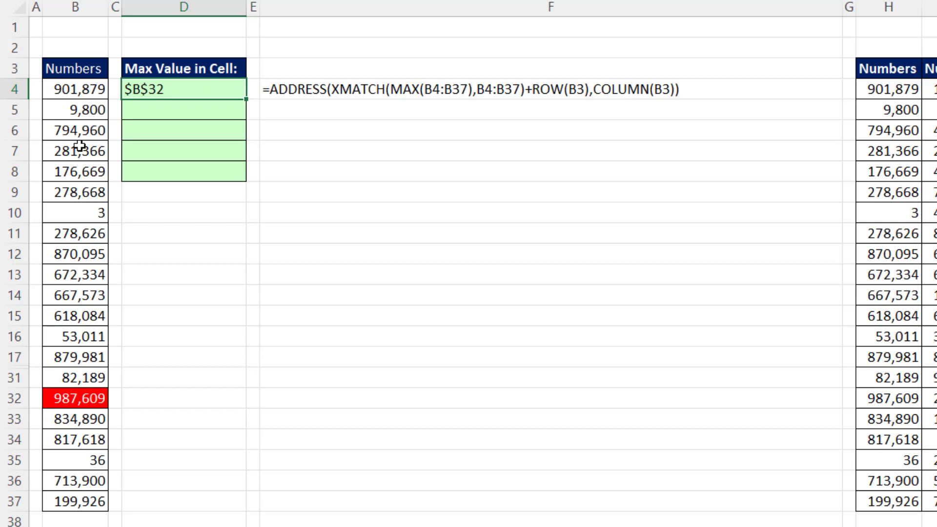
Add 4 as ADDRESS's absolute-number argument so D4 returns B32
key("F2")
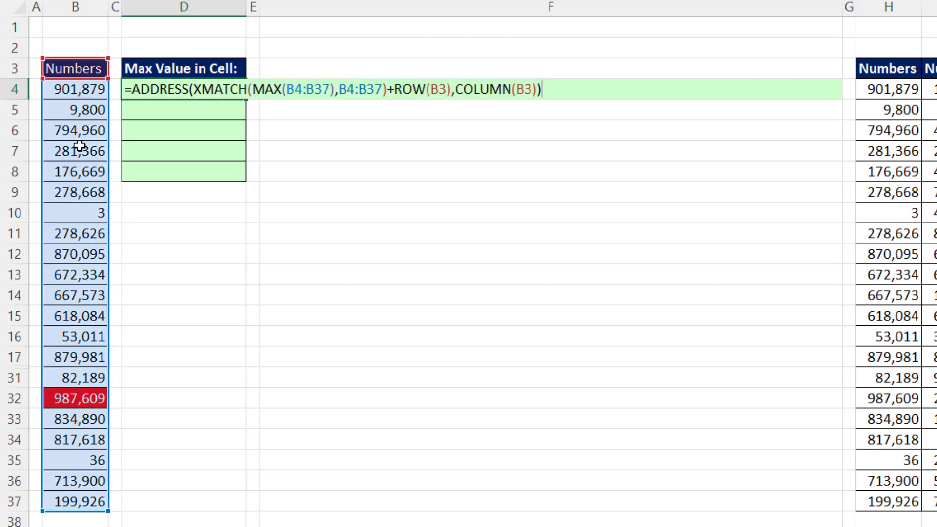
key("BackSpace")
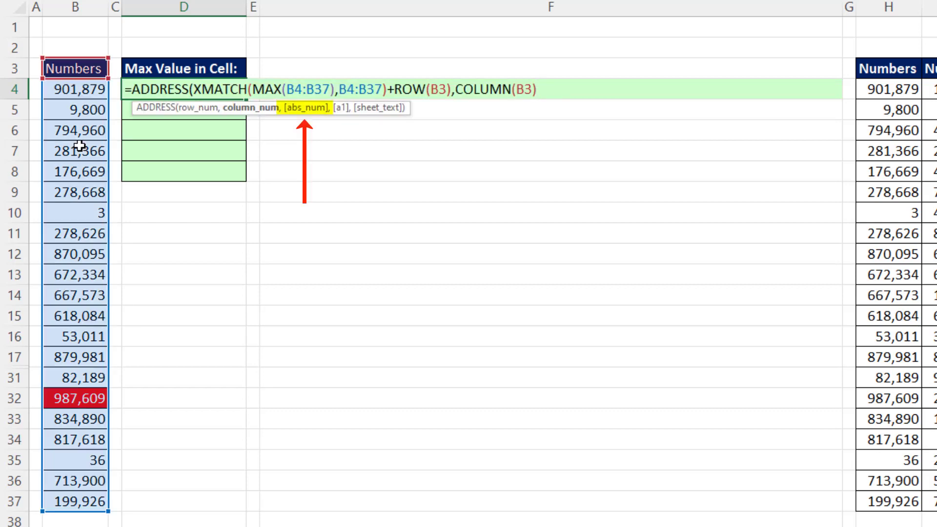
type(",")
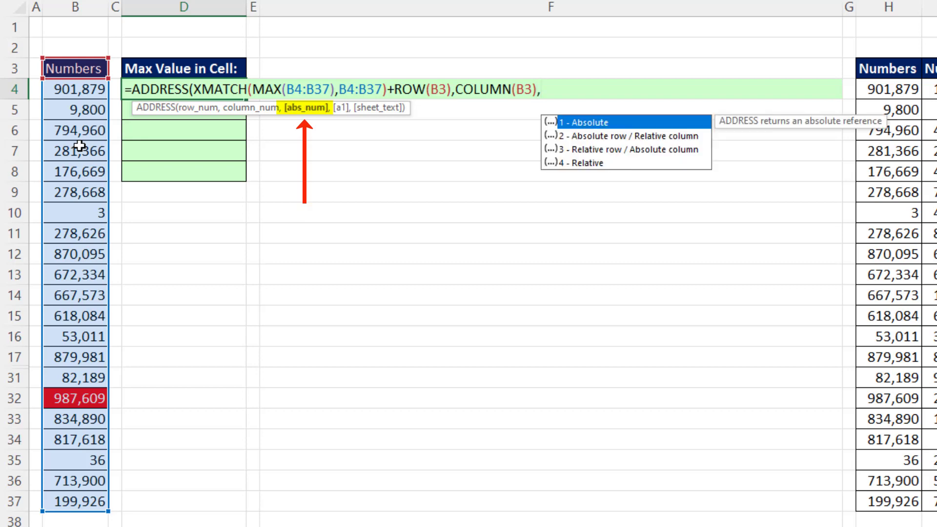
type("4")
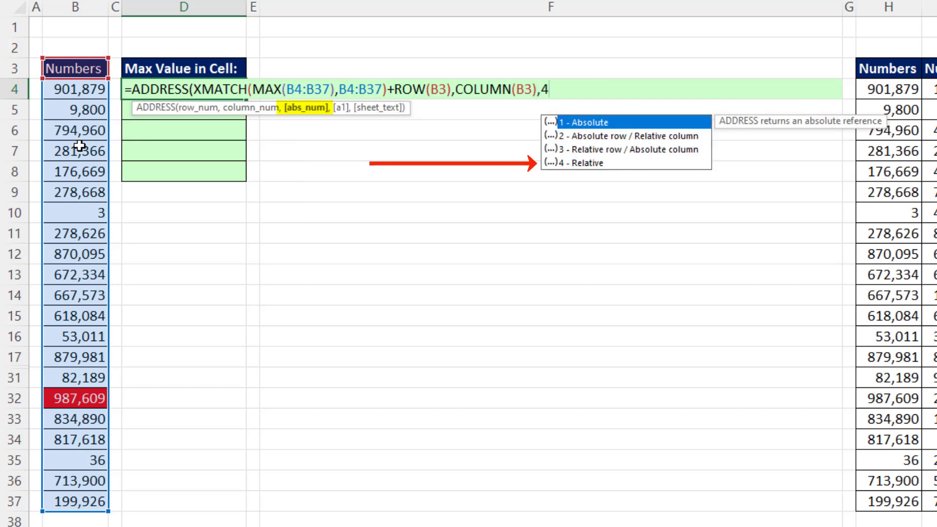
type(")")
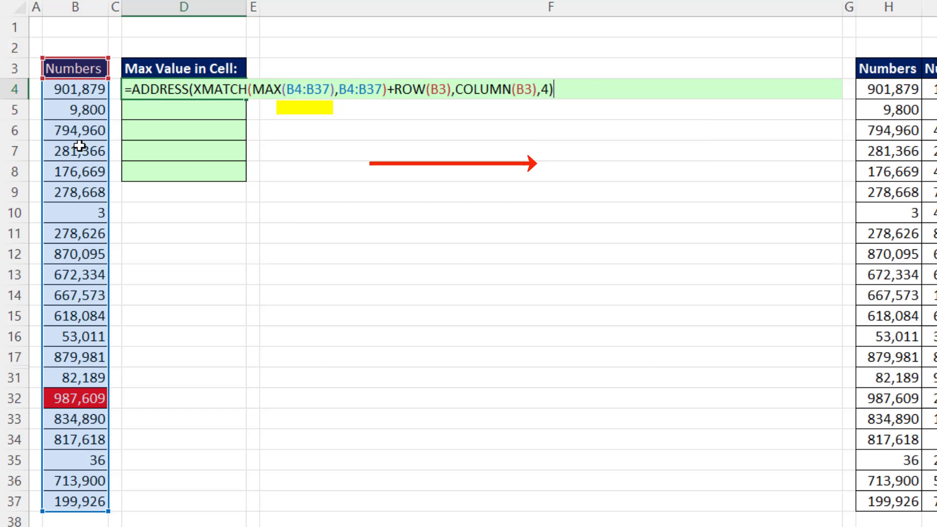
key("Return")
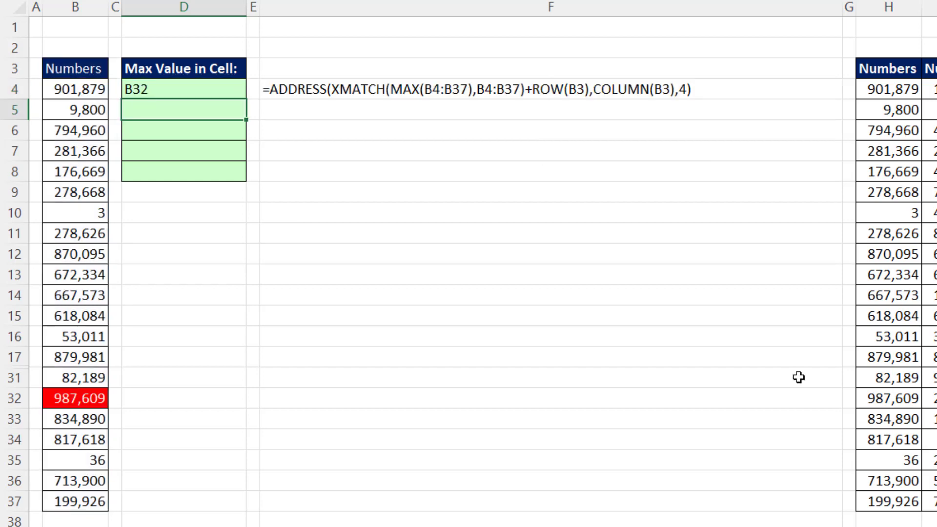
Paste the address formula into D5 and change MAX's range to the whole column B:B
double_click(146, 111)
key("ctrl+v")
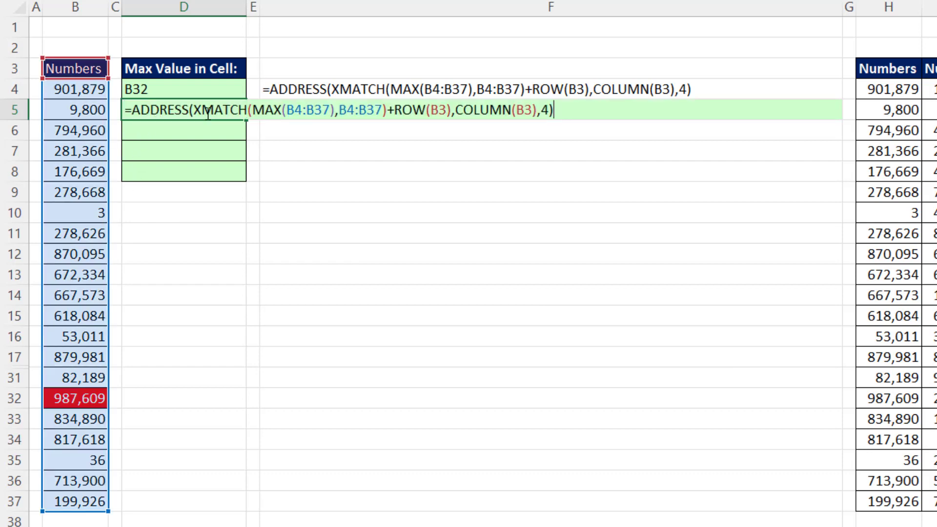
left_click(294, 110)
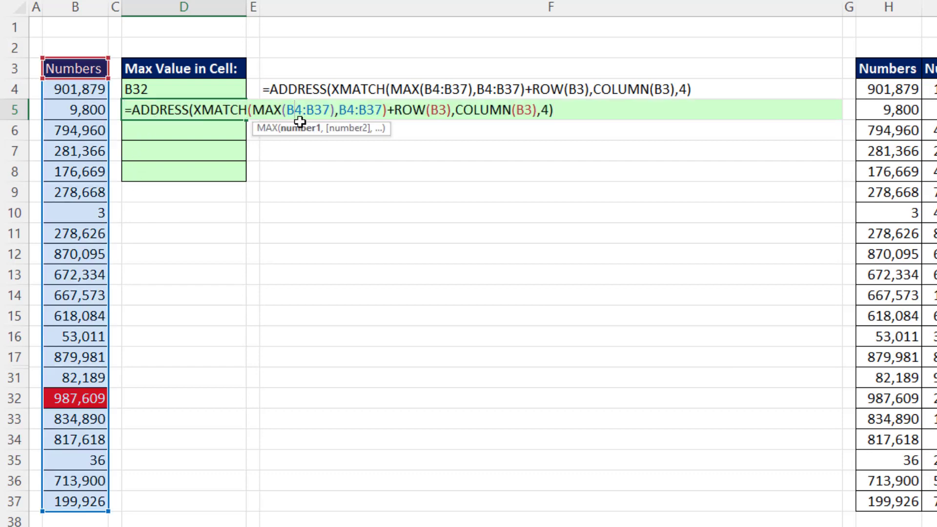
left_click(297, 129)
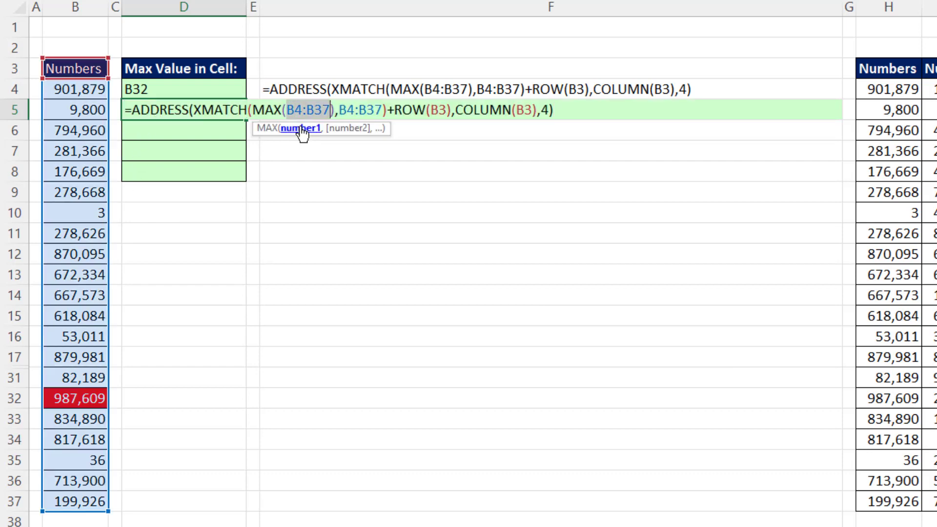
left_click(78, 6)
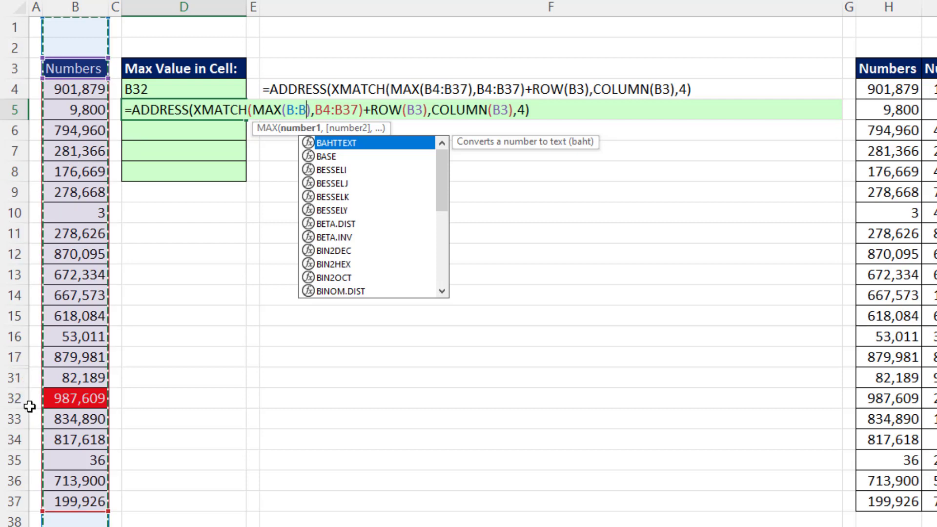
Make XMATCH look up B:B and delete +ROW(B3), so D5 returns B32
left_click(333, 117)
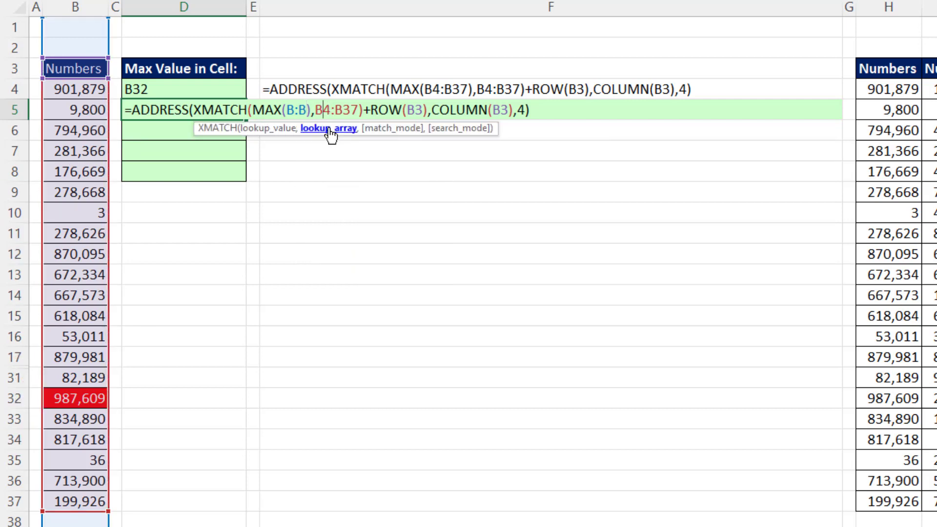
double_click(333, 111)
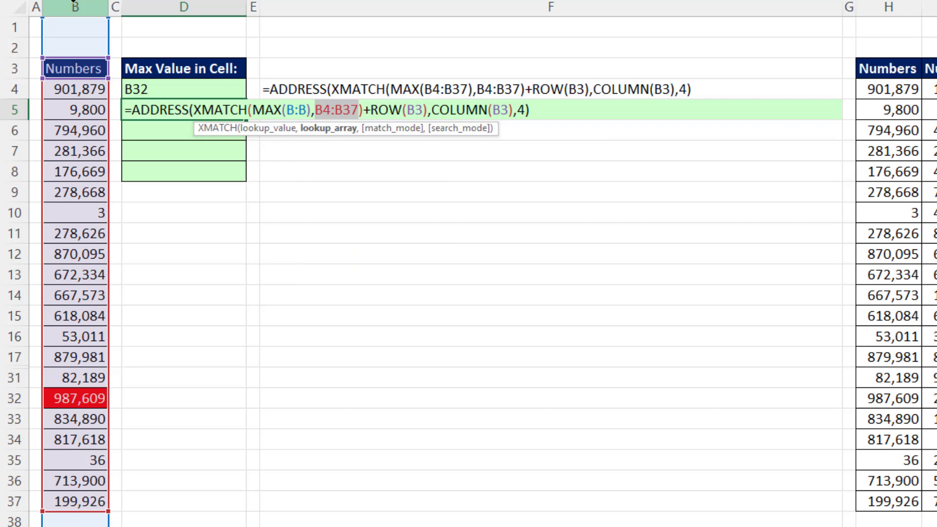
left_click(73, 3)
left_click(336, 113)
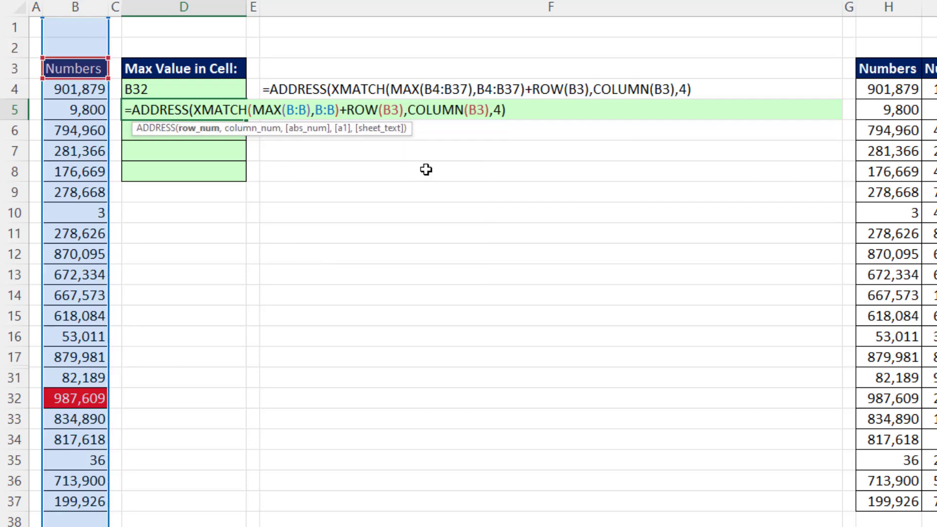
key("Delete")
key("Delete")
key("Delete")
key("Delete")
key("Delete")
key("Delete")
key("Delete")
key("Delete")
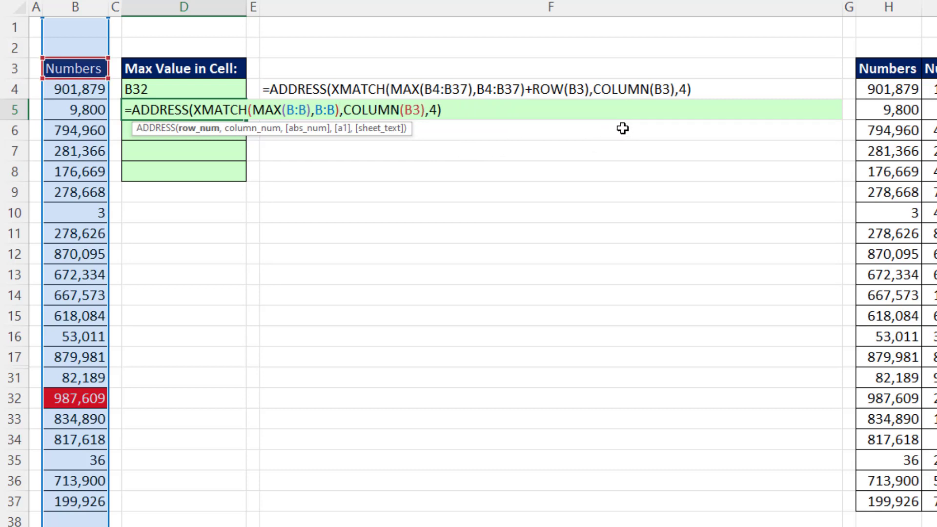
key("ctrl+Return")
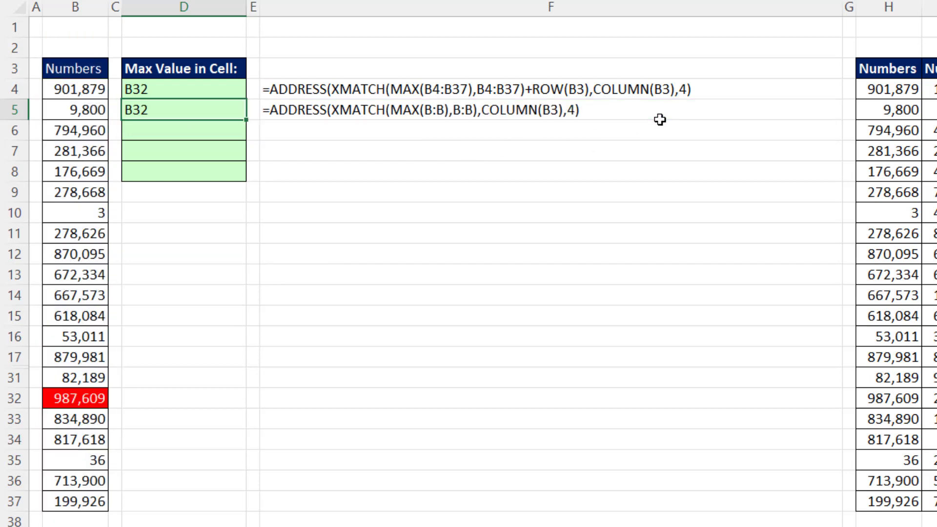
key("Down")
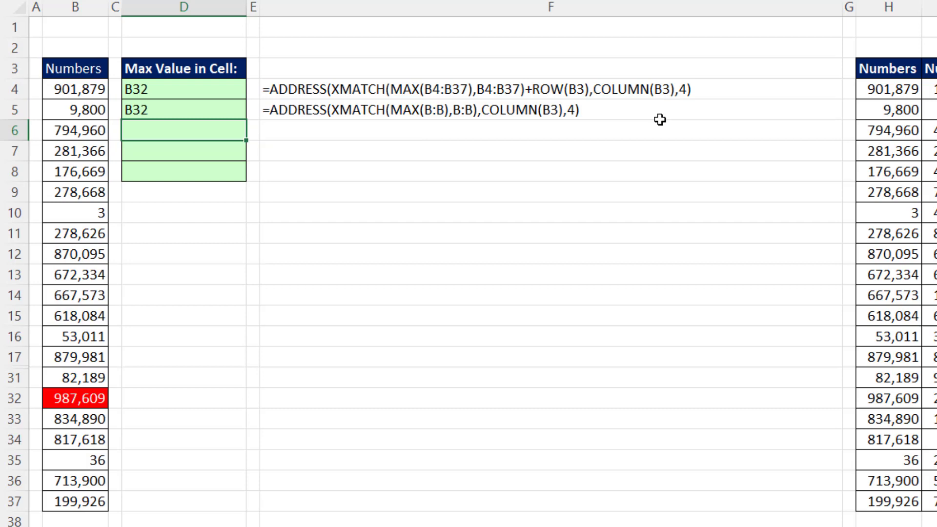
Enter =XLOOKUP(MAX(B:B),B:B,B:B) in D6, returning 987,609
type("=xl")
key("Tab")
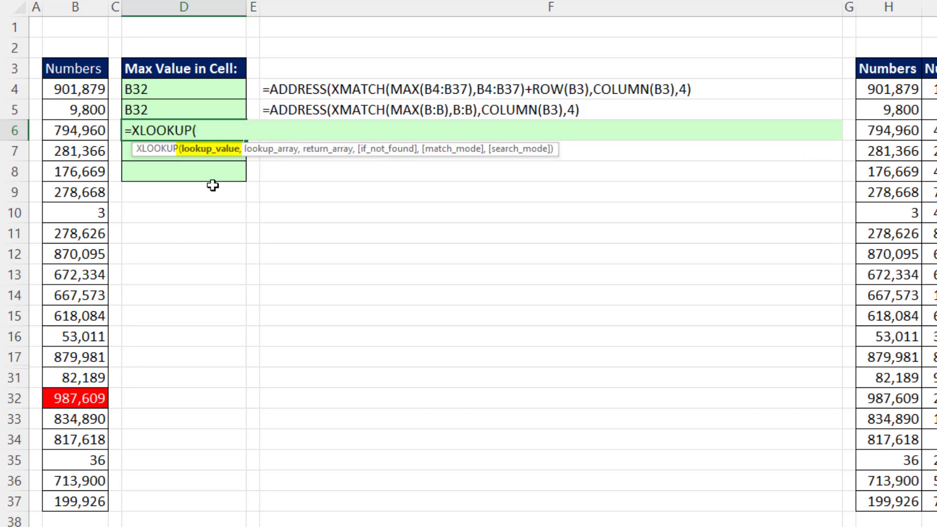
type("max")
key("Tab")
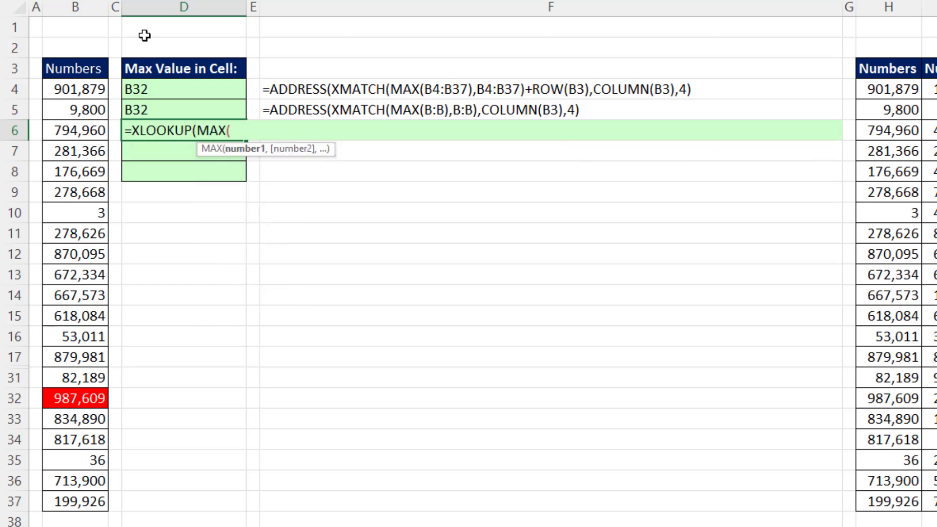
left_click(81, 4)
type(")")
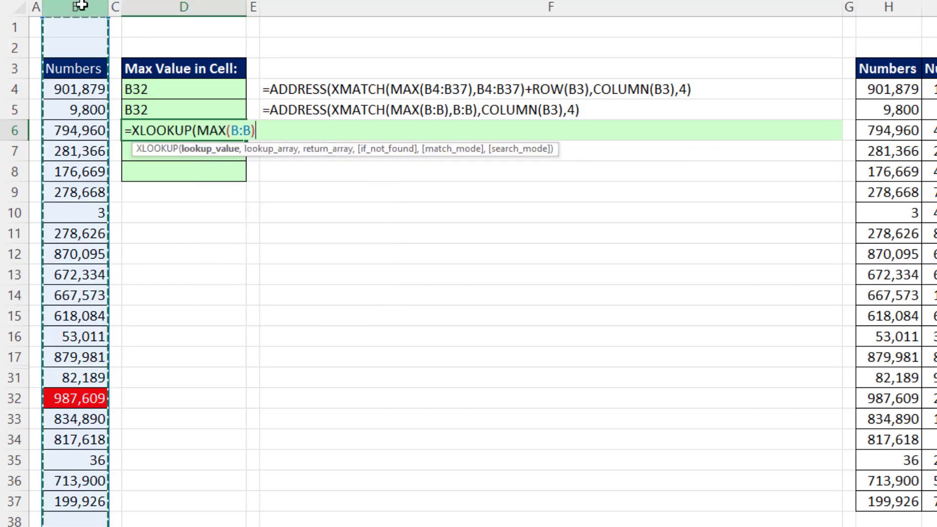
type(",")
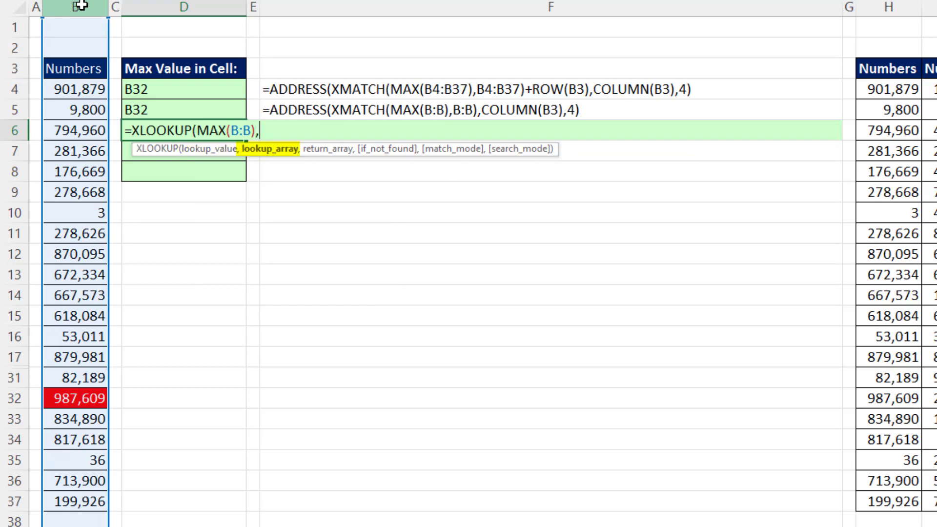
left_click(81, 4)
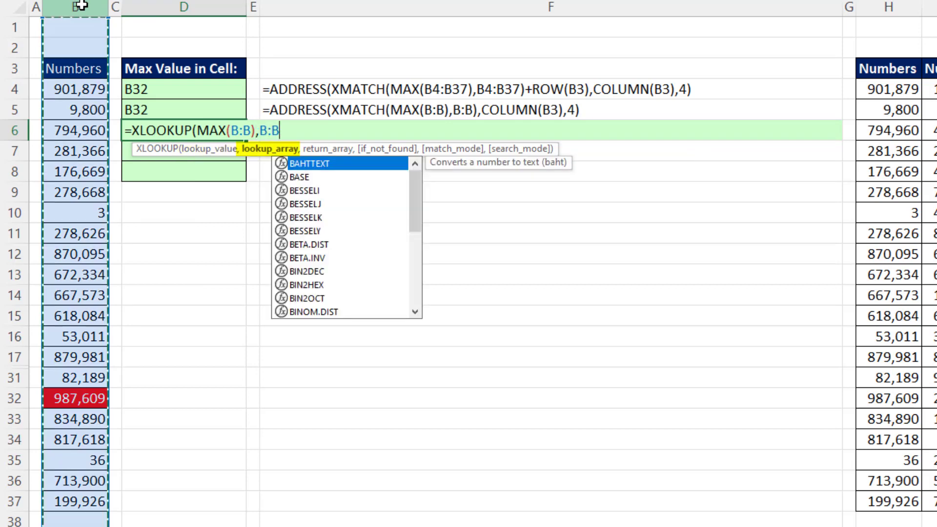
type(",")
left_click(81, 4)
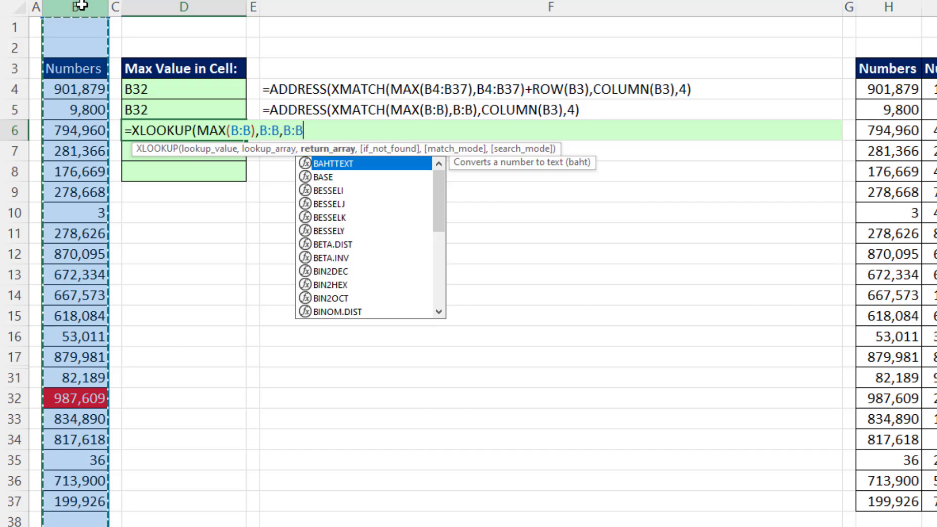
type(")")
key("ctrl+Return")
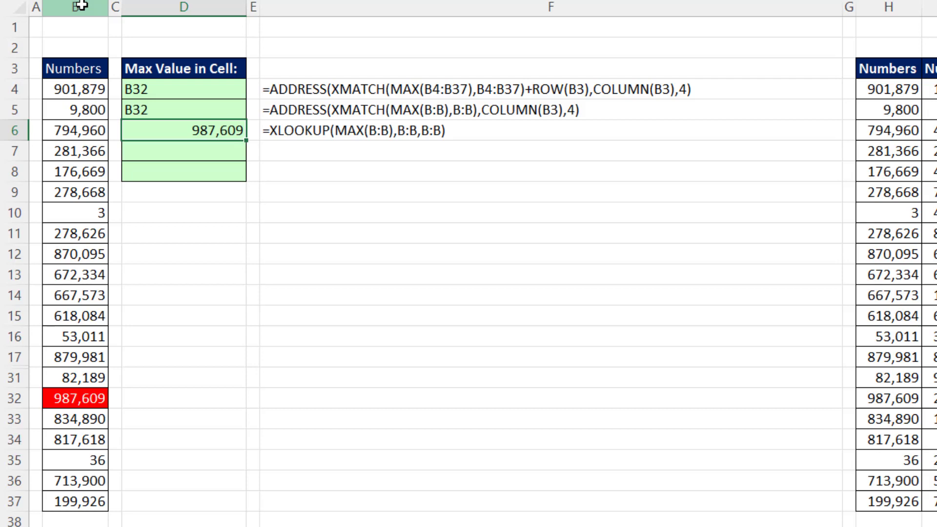
key("F2")
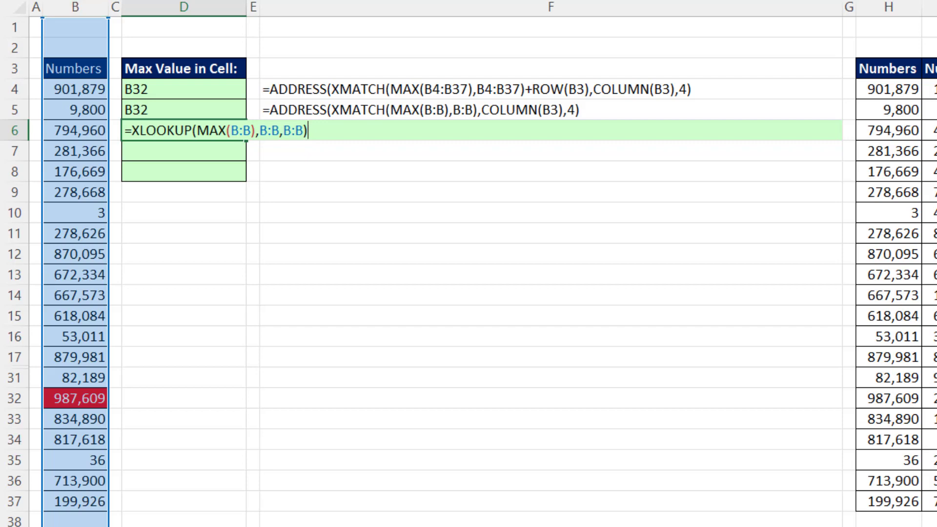
Wrap D6's XLOOKUP in CELL("address", …) so it returns $B$32
left_click(133, 137)
type("cel")
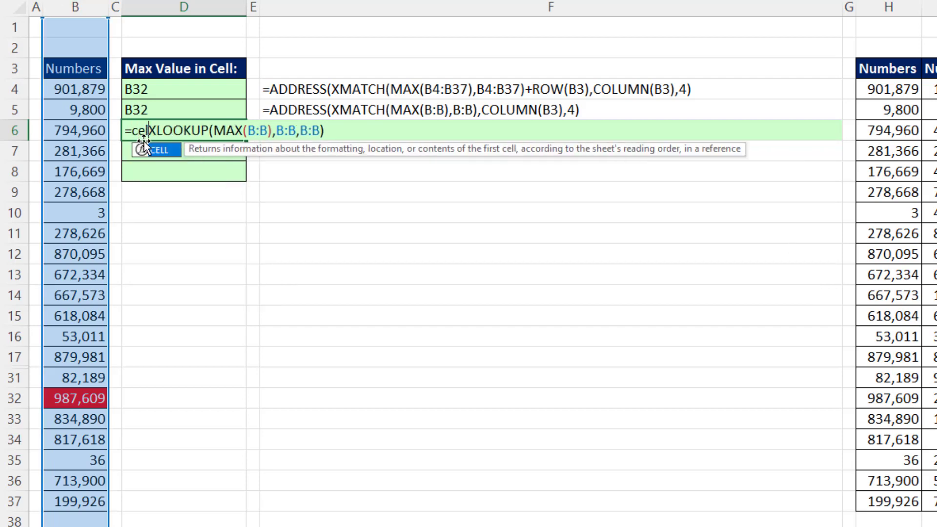
key("Tab")
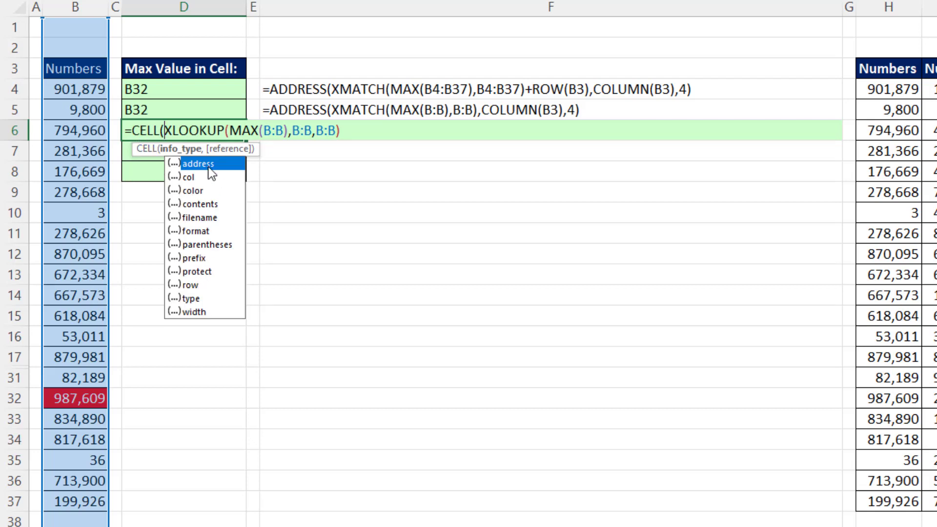
key("Tab")
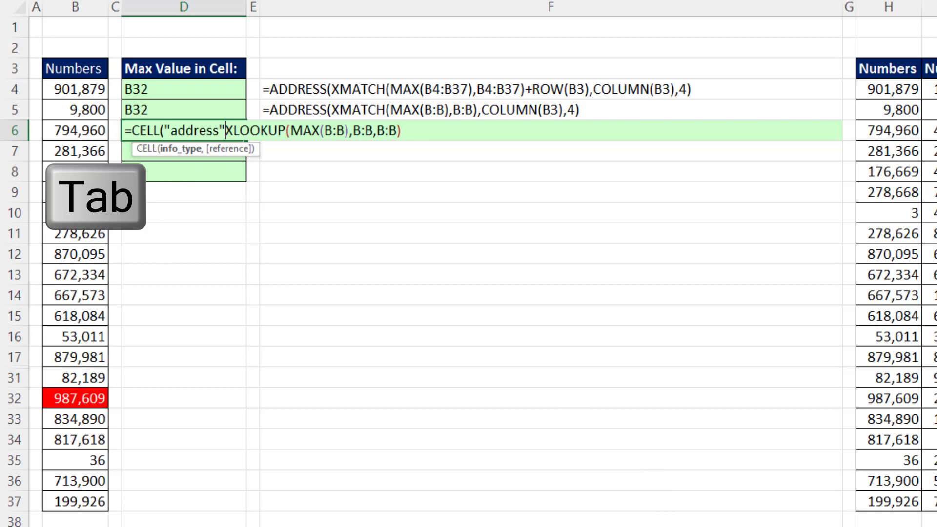
type(",")
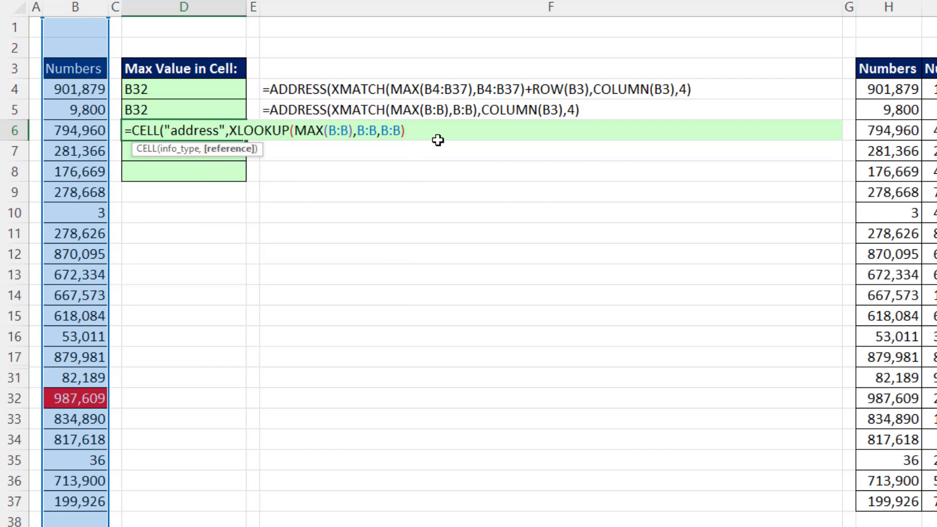
type(")")
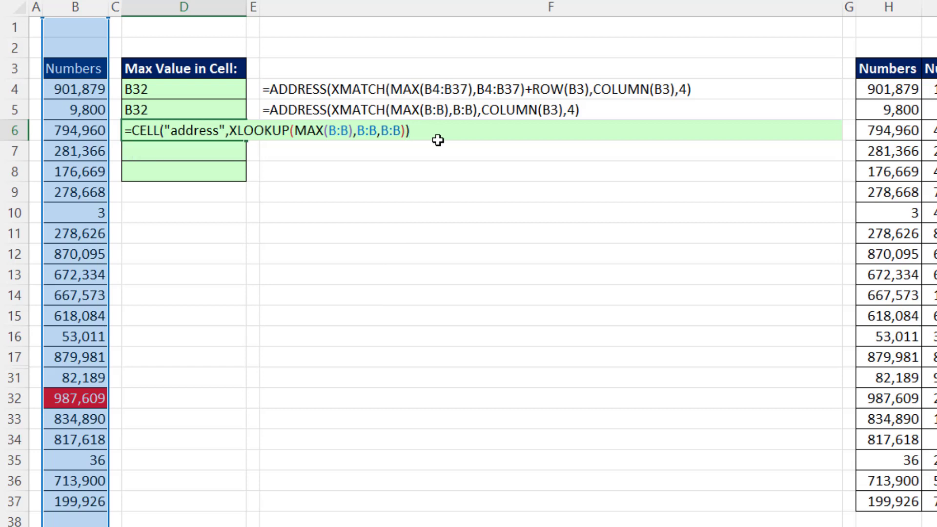
key("Return")
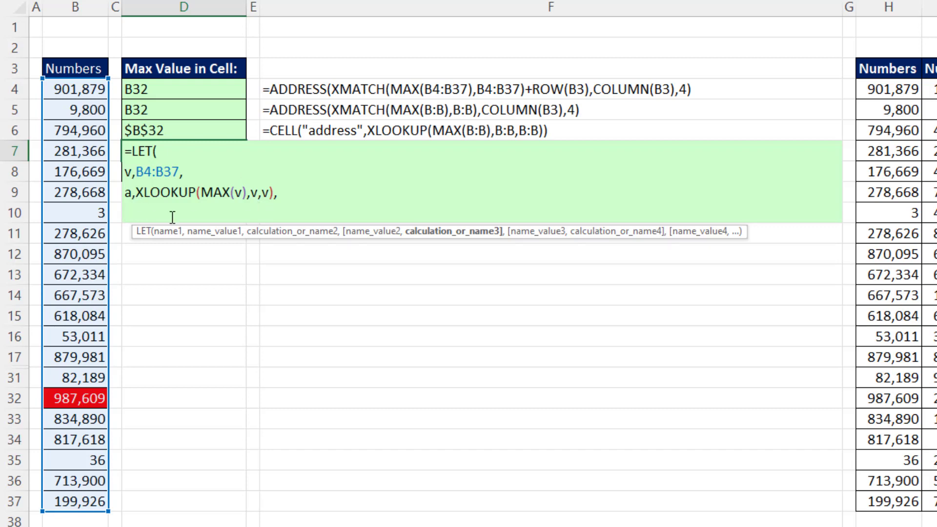
End D7's LET formula with ADDRESS(ROW(a),COLUMN(a),4), returning B32
type("ad")
key("Tab")
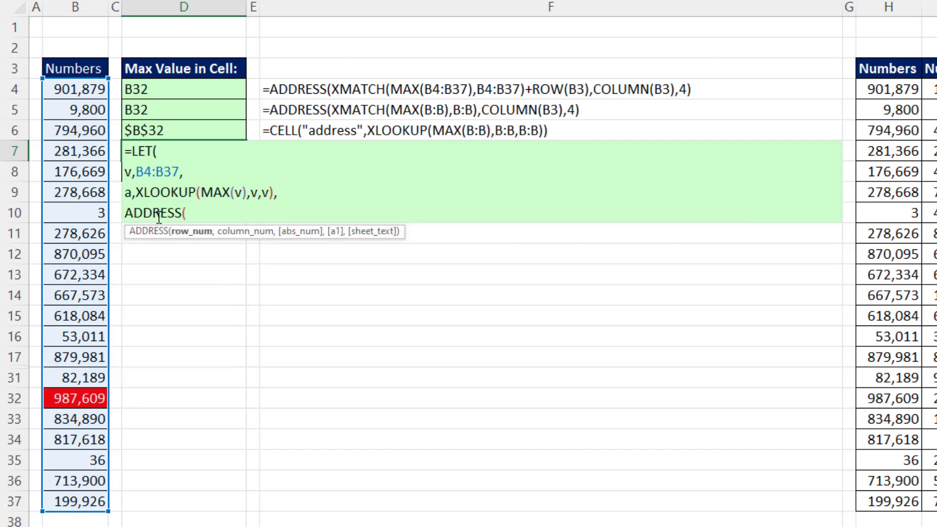
type("row")
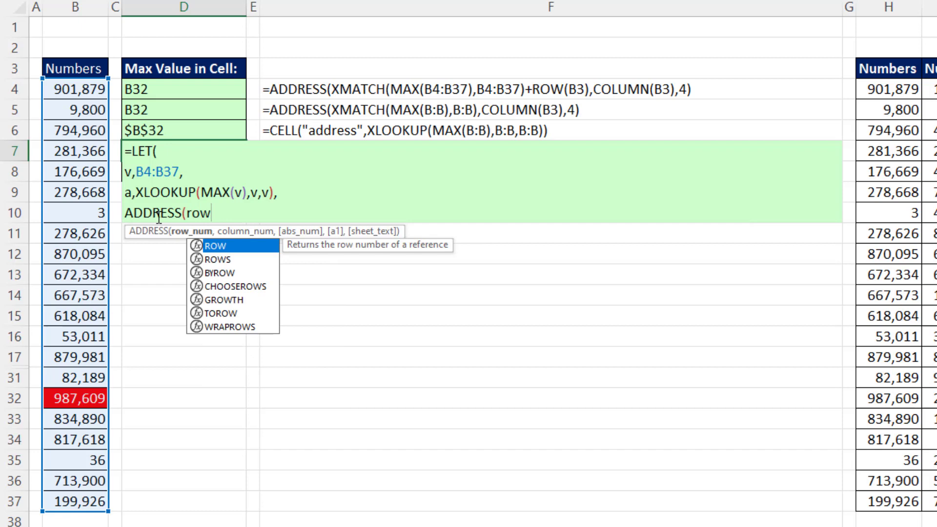
key("Tab")
type("a")
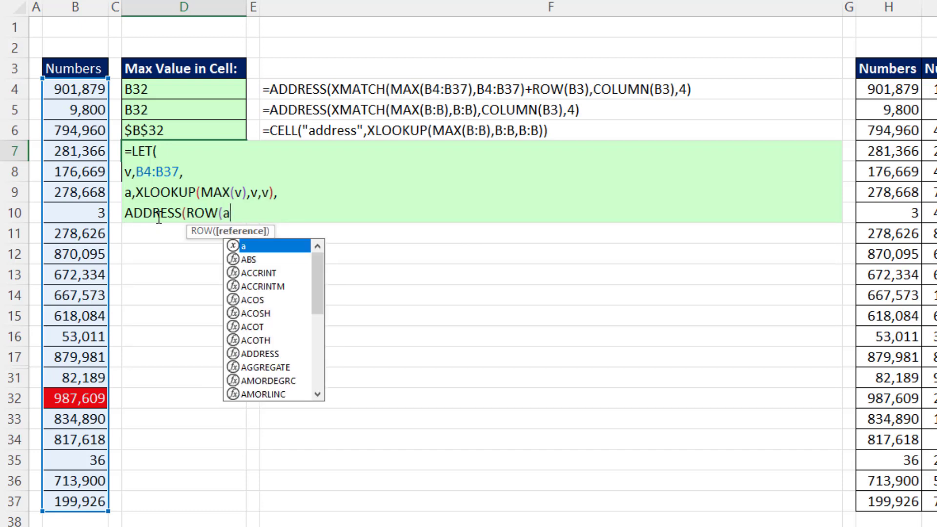
type(")")
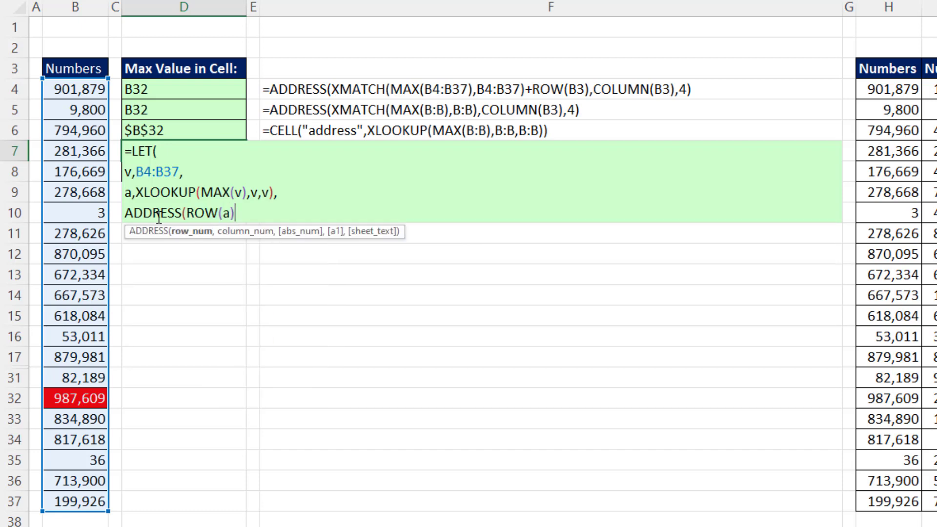
type(",col")
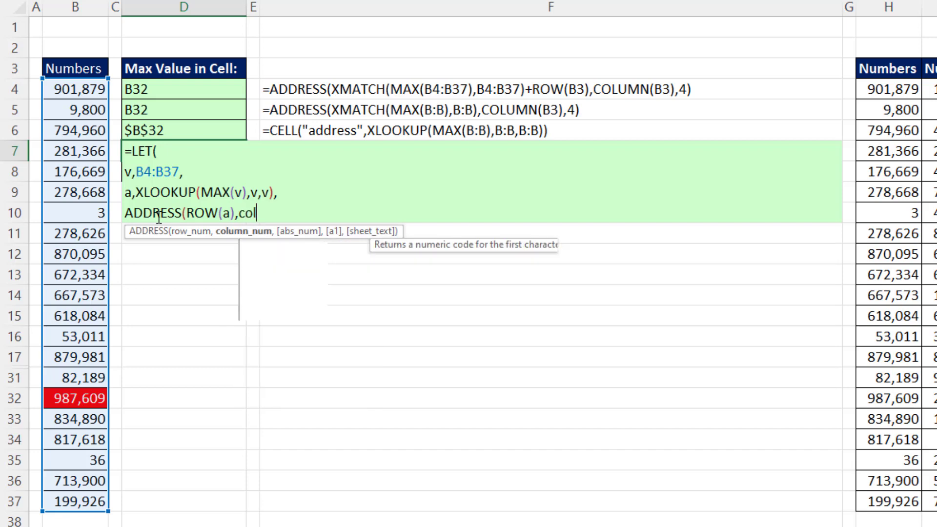
key("Tab")
type("a),4)")
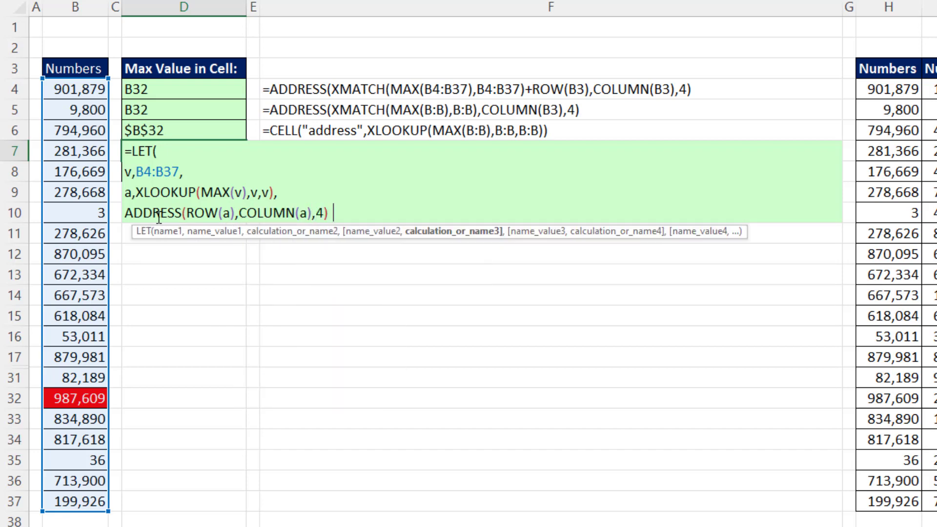
type(")")
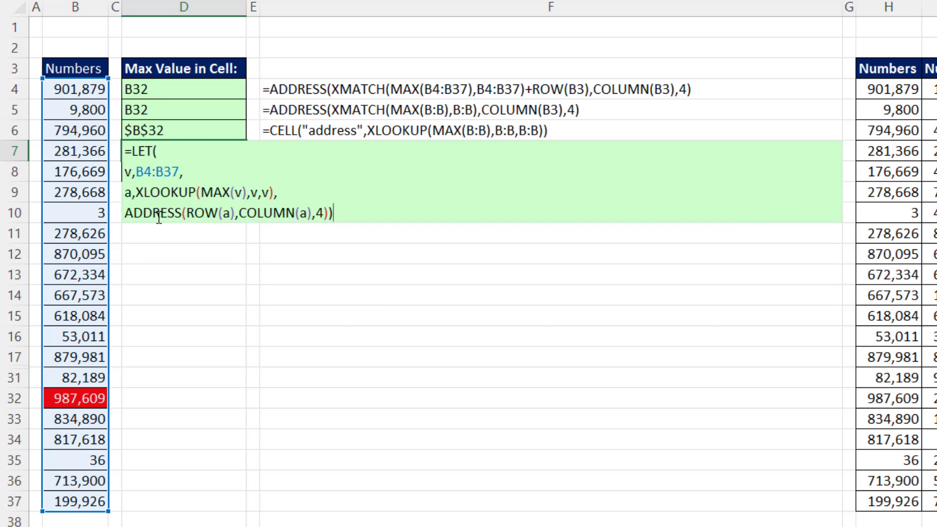
key("Return")
key("F2")
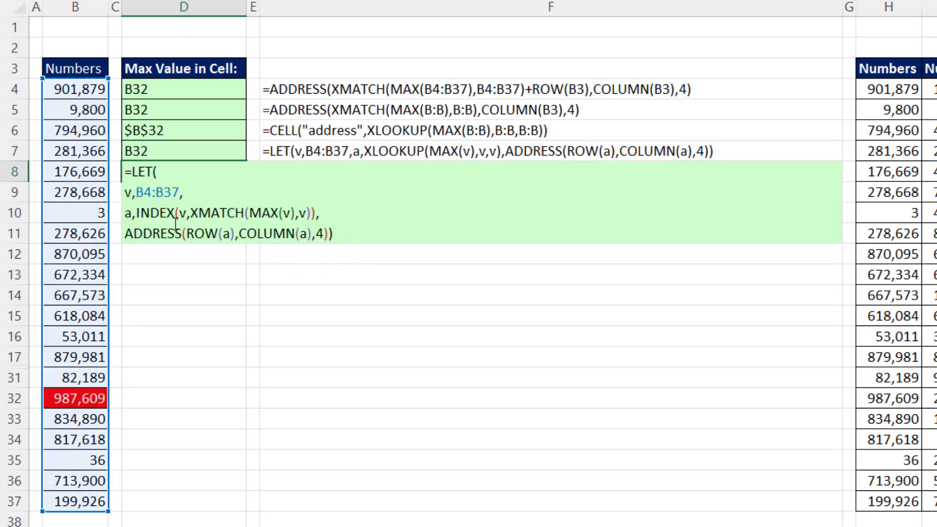
Review the INDEX/XMATCH calculation argument in D8's LET formula
left_click(160, 215)
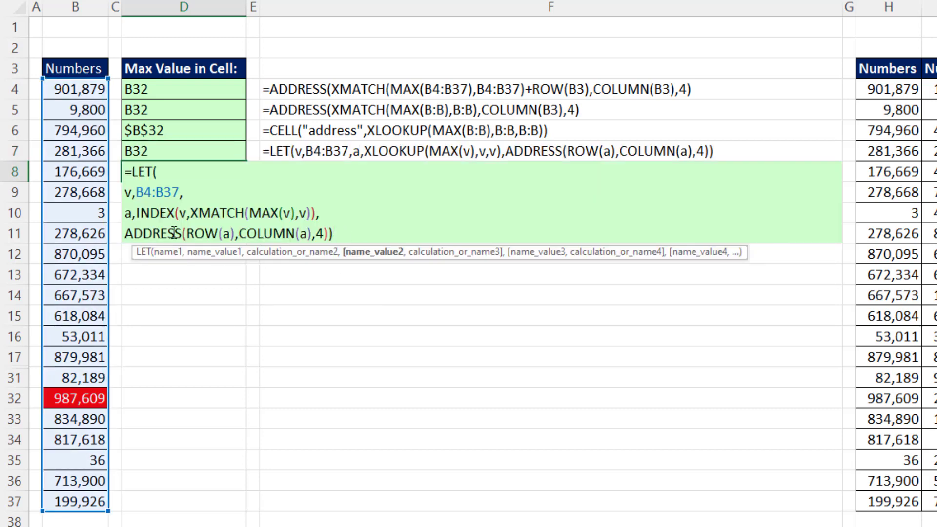
left_click(363, 253)
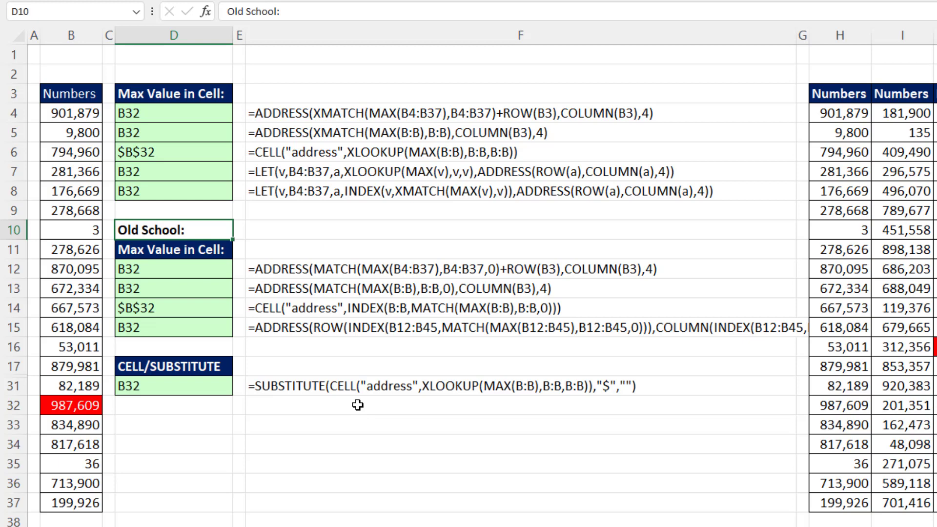
left_click(93, 444)
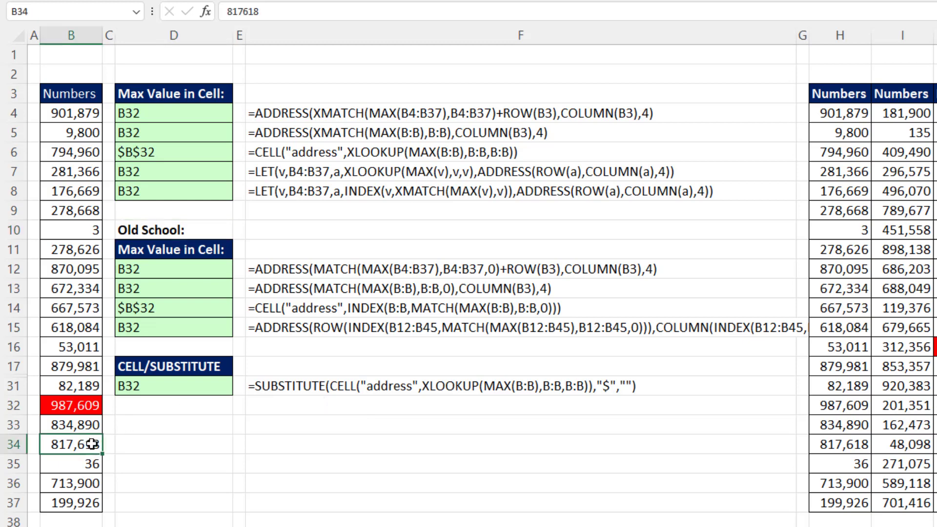
type("=")
left_click(90, 405)
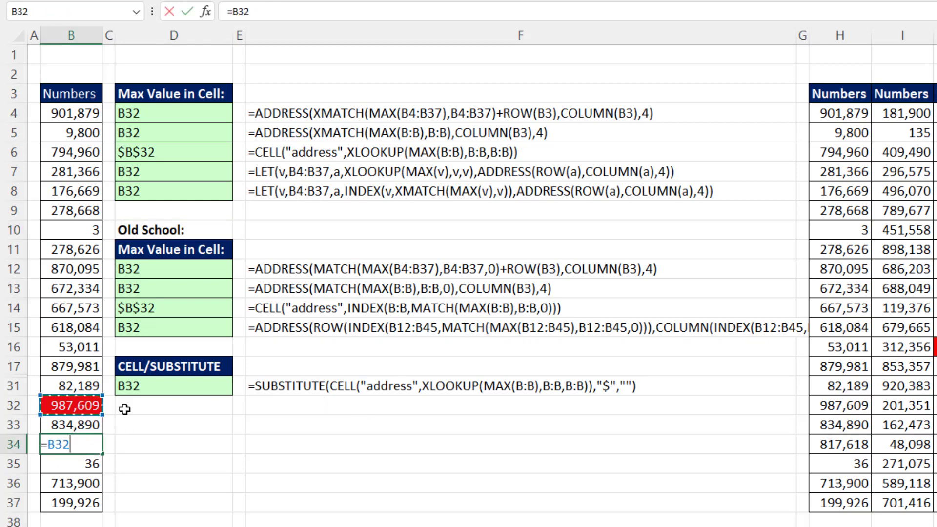
key("Return")
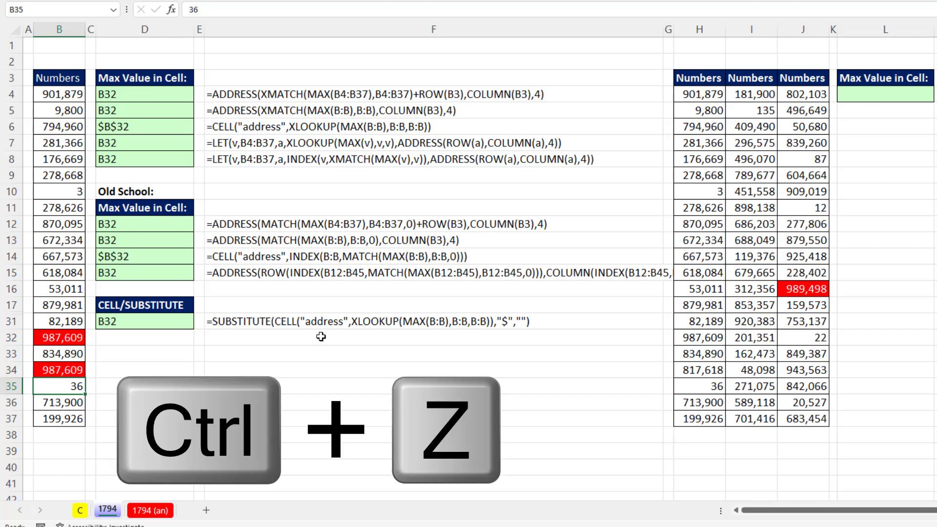
Undo the duplicate maximum in B34 and start a LET in L4 naming v as H4:J37
key("ctrl+z")
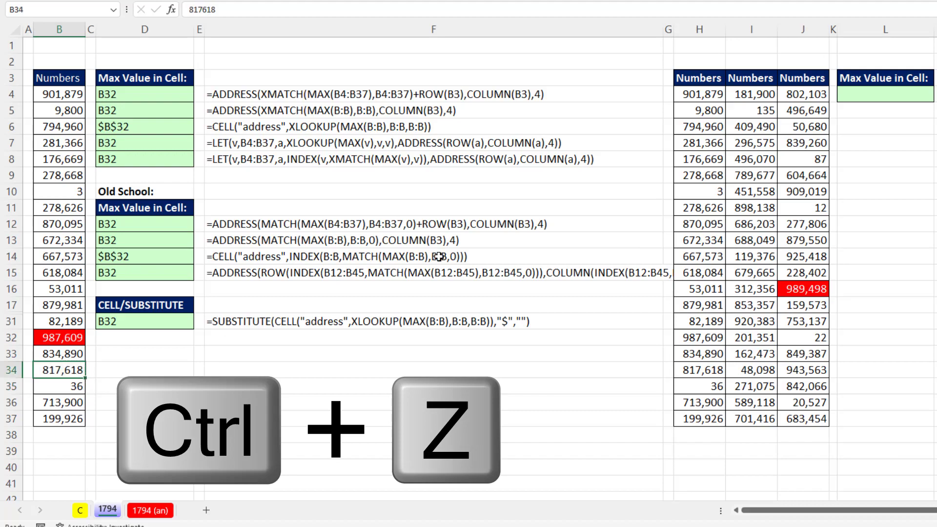
left_click(851, 98)
type("=let")
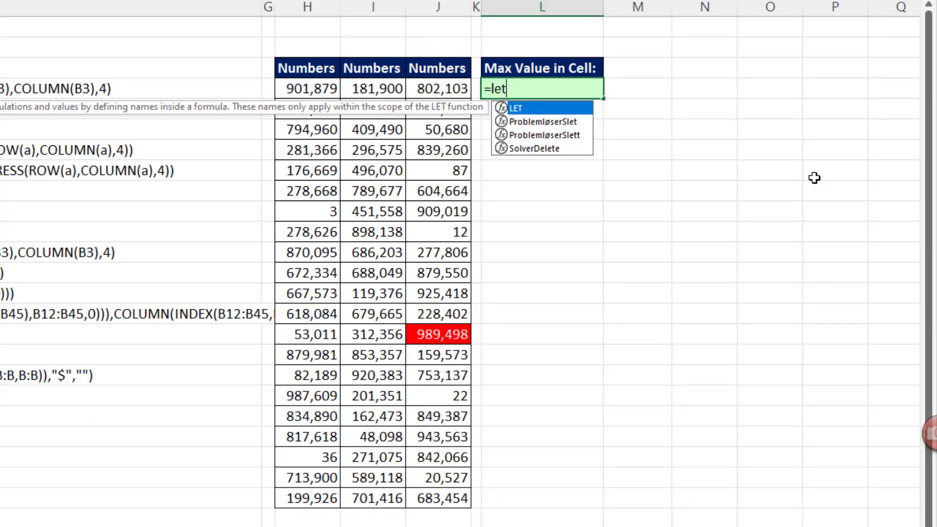
key("Tab")
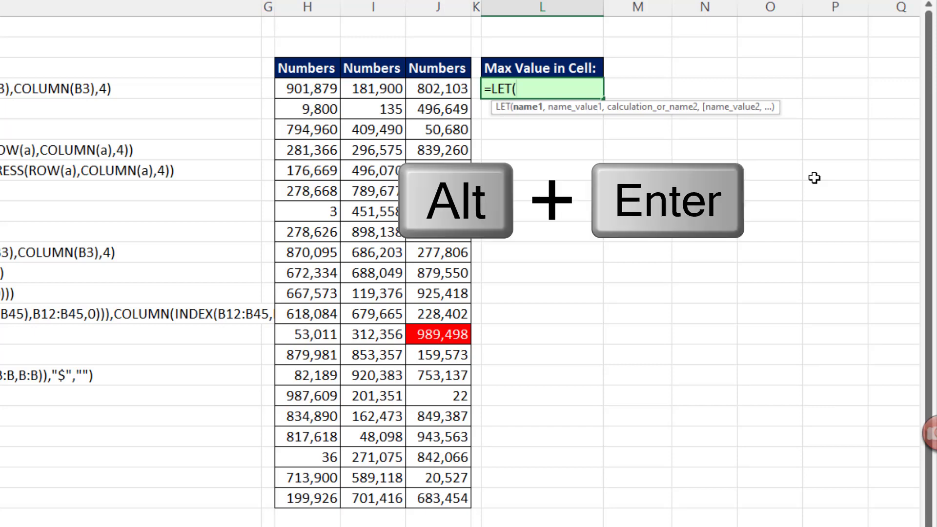
key("alt+Return")
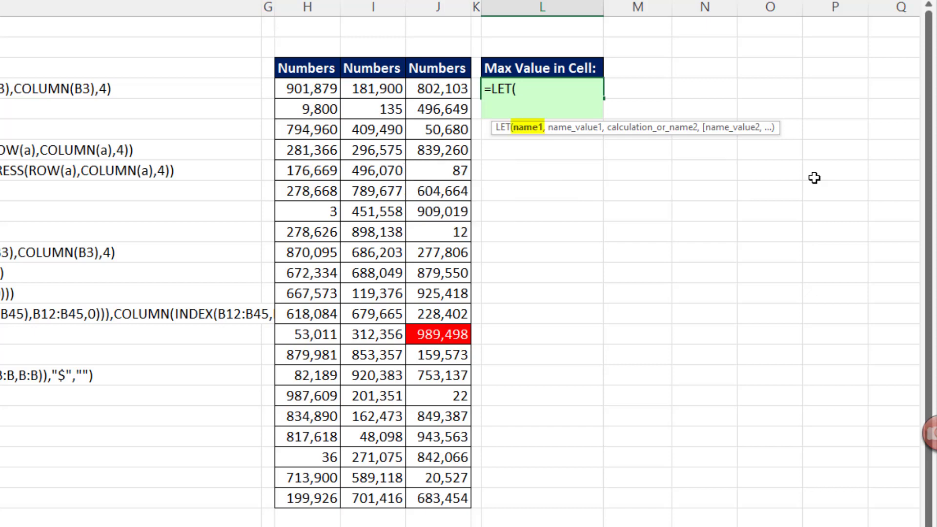
type("v")
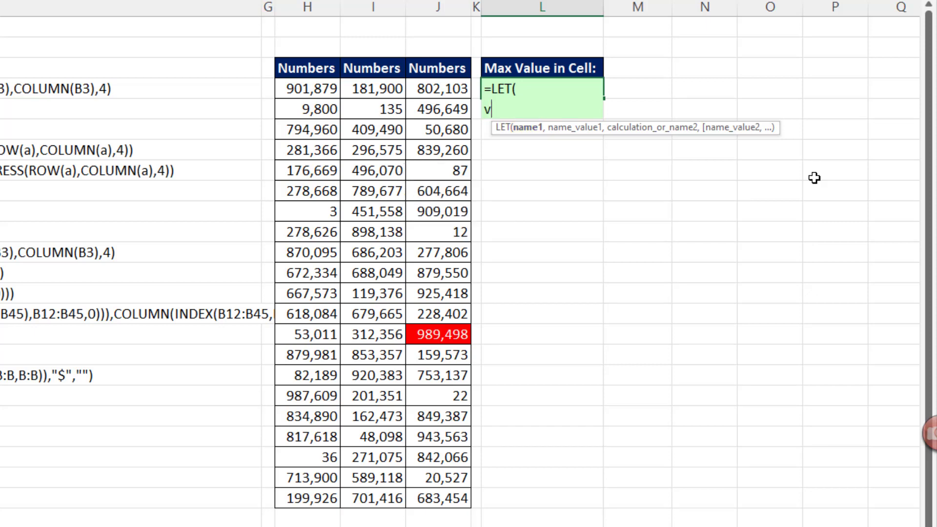
type(",")
left_click_drag(310, 92, 435, 502)
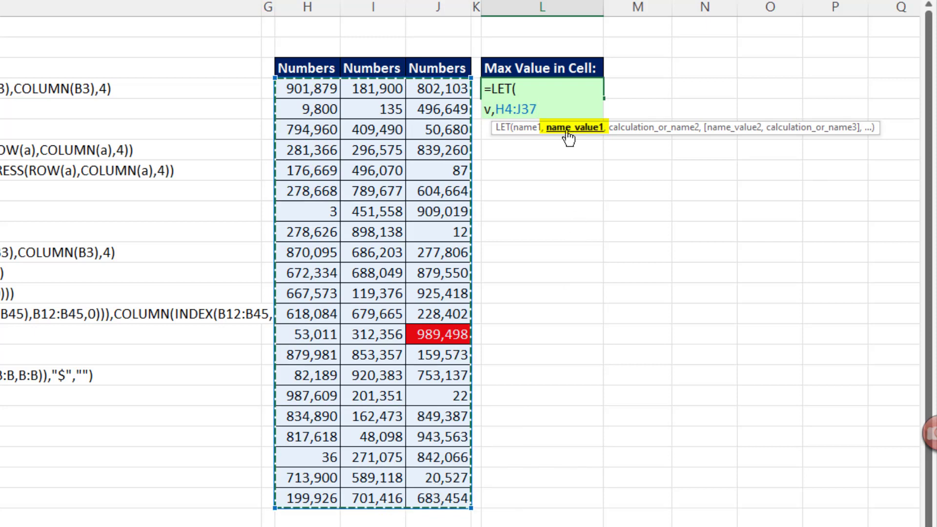
Add t as MAX(v)=v and return t, spilling a TRUE/FALSE grid from L4
left_click(527, 129)
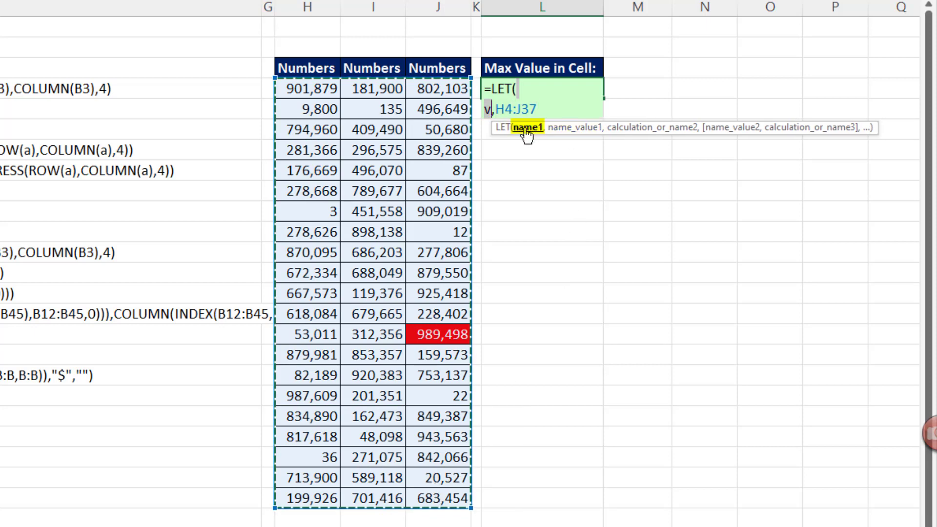
left_click(547, 108)
type(",")
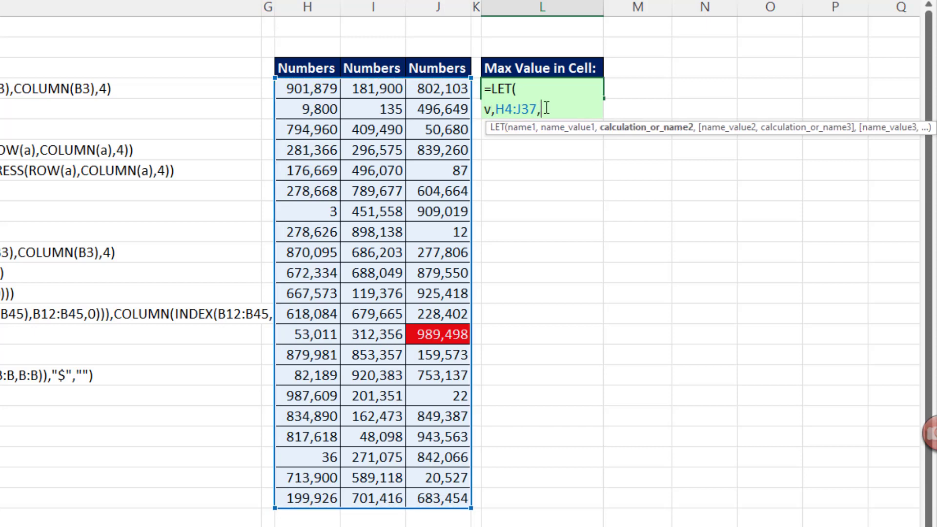
key("alt+Return")
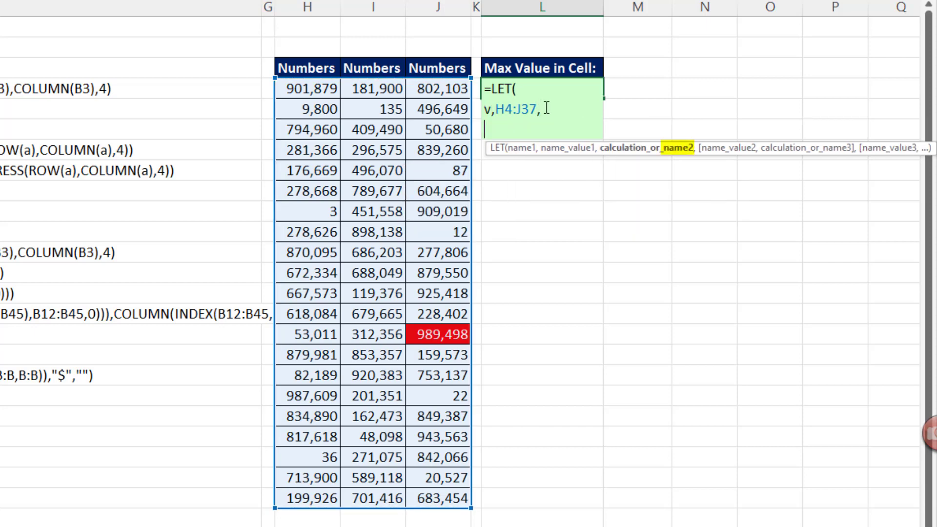
type("t")
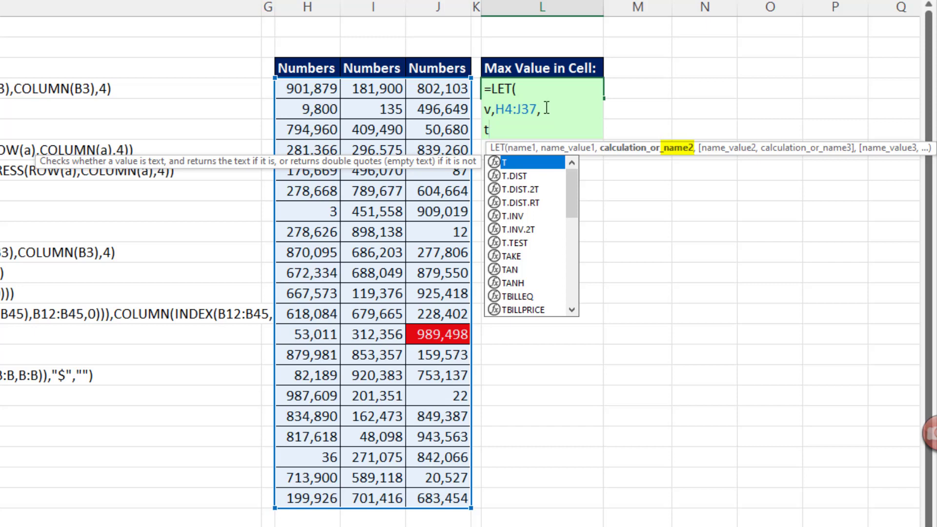
type(",max")
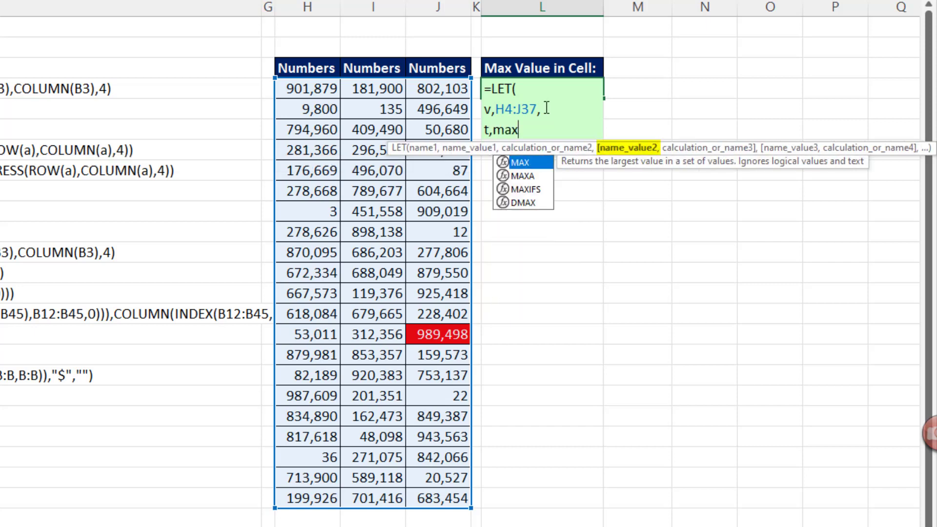
key("Tab")
type("v)")
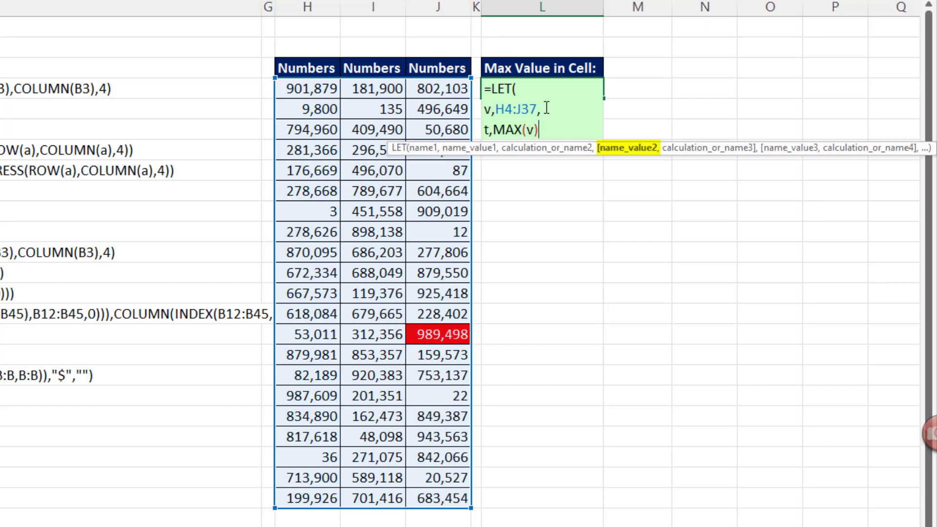
type("=v,")
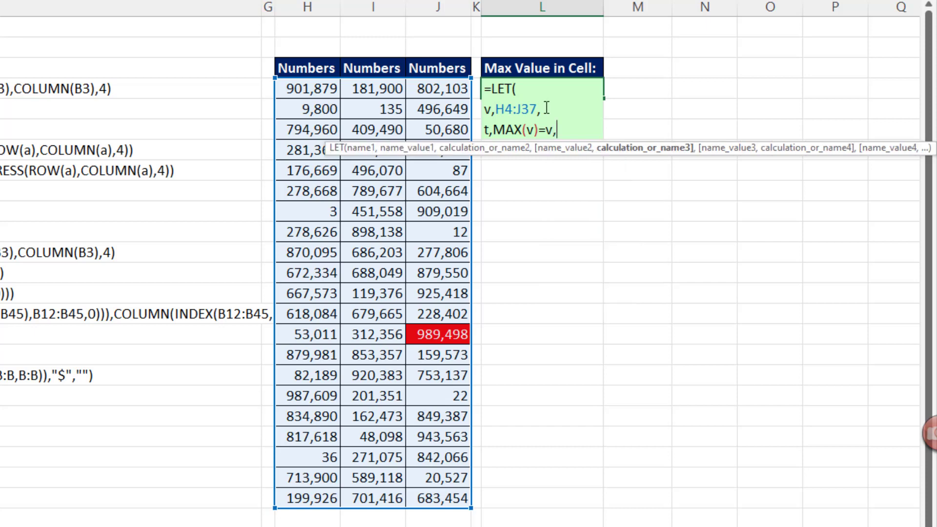
key("alt+Return")
key("alt+Return")
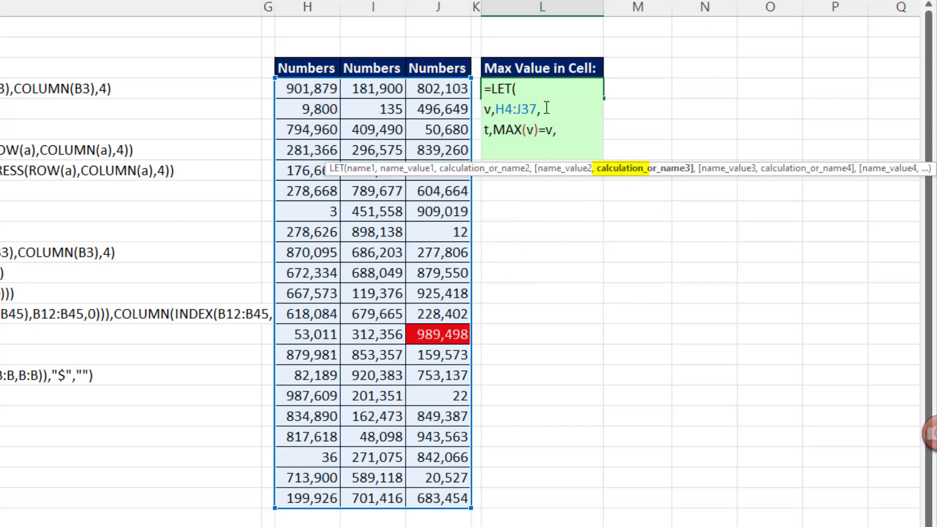
type("t")
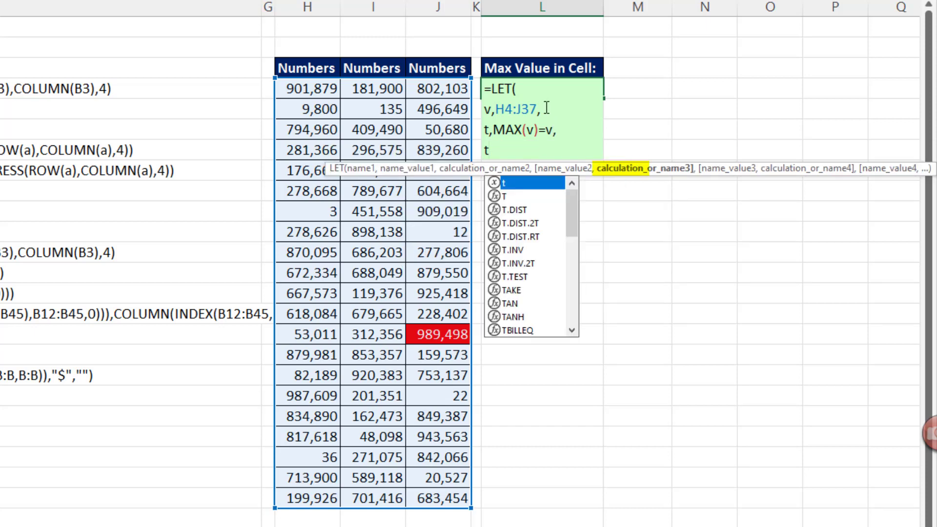
type(")")
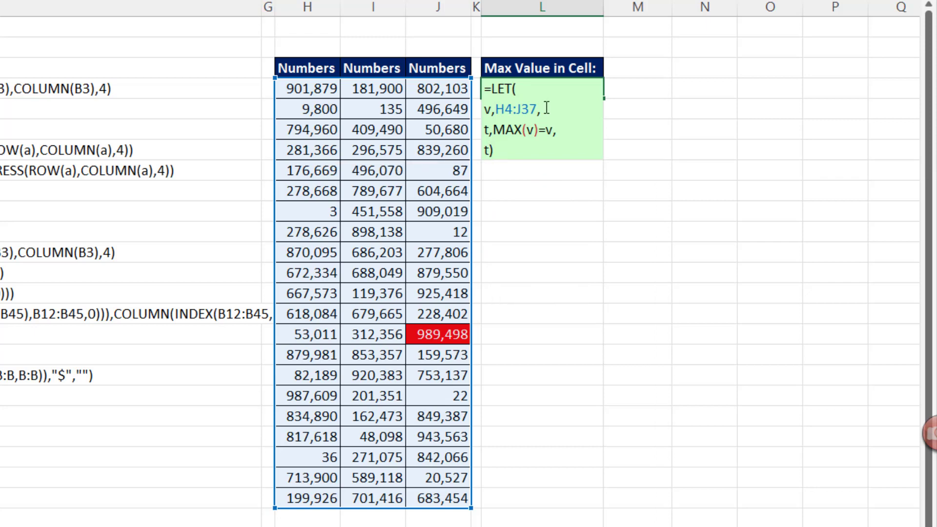
key("Return")
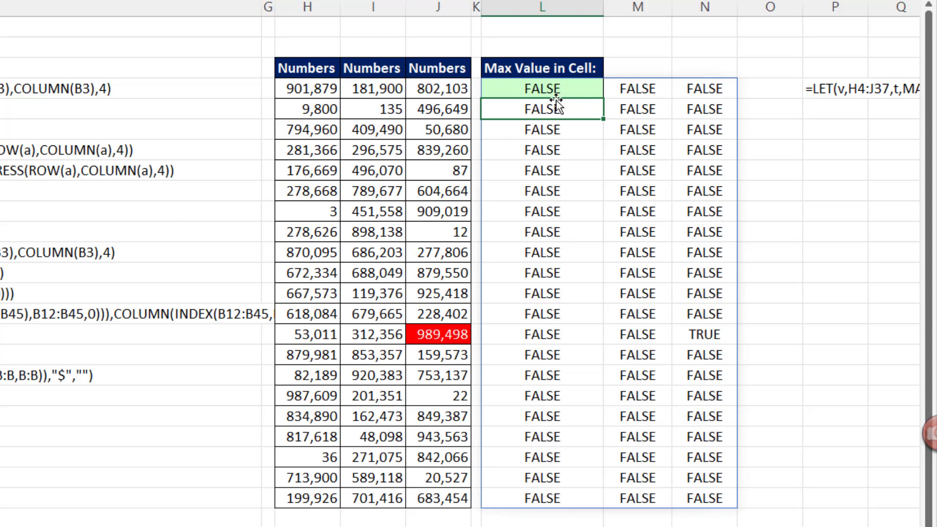
left_click(545, 89)
Extend L4's LET with r as t*ROW(v) and return r, showing 16 at the maximum
double_click(545, 88)
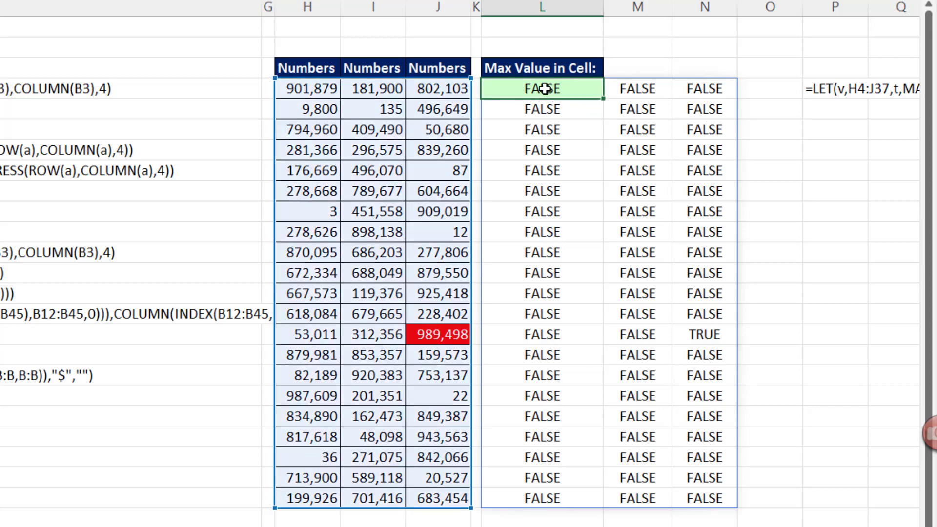
key("BackSpace")
key("BackSpace")
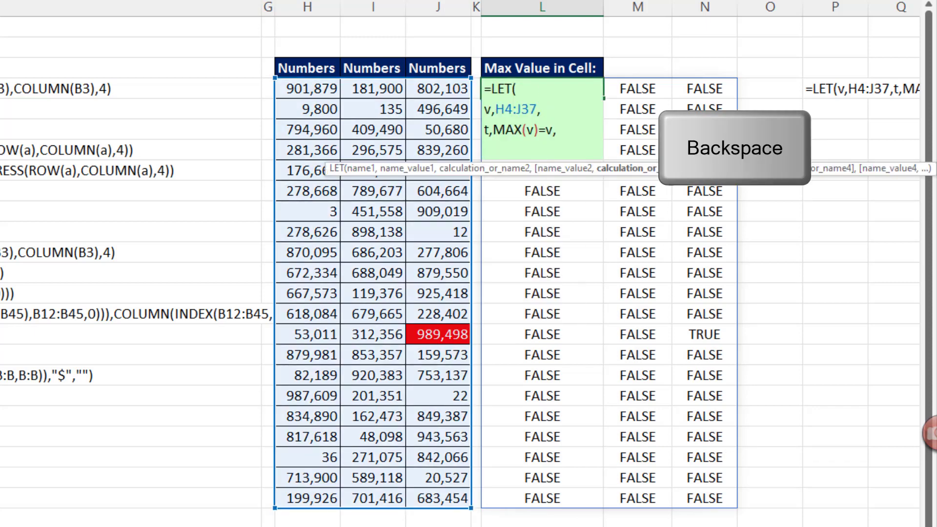
type("r")
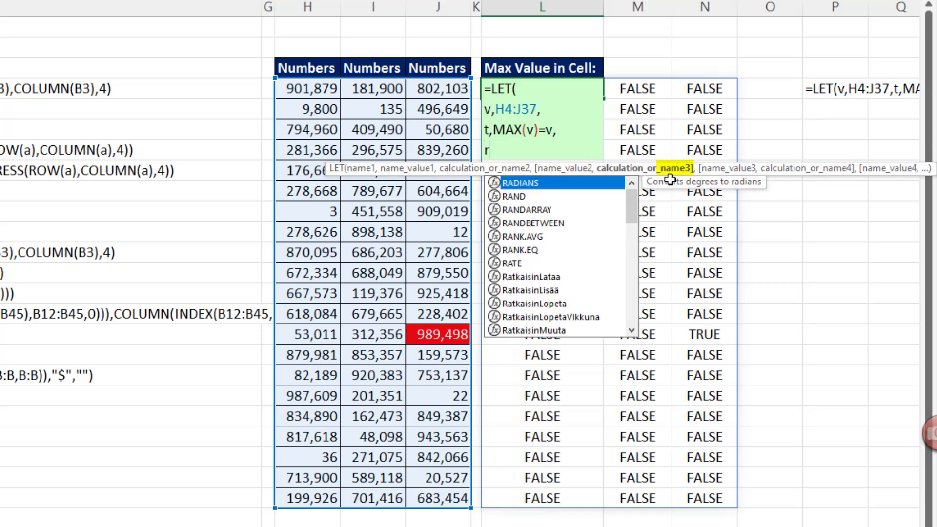
type(",")
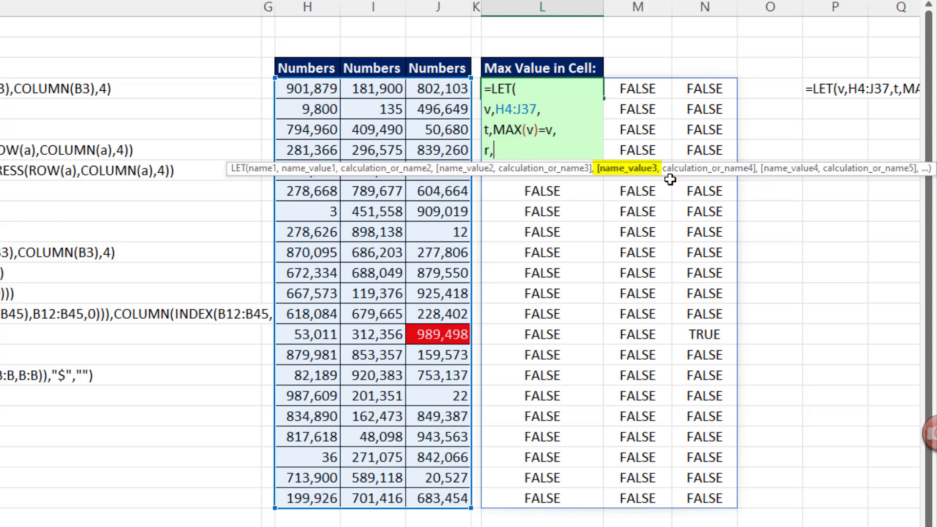
type("t")
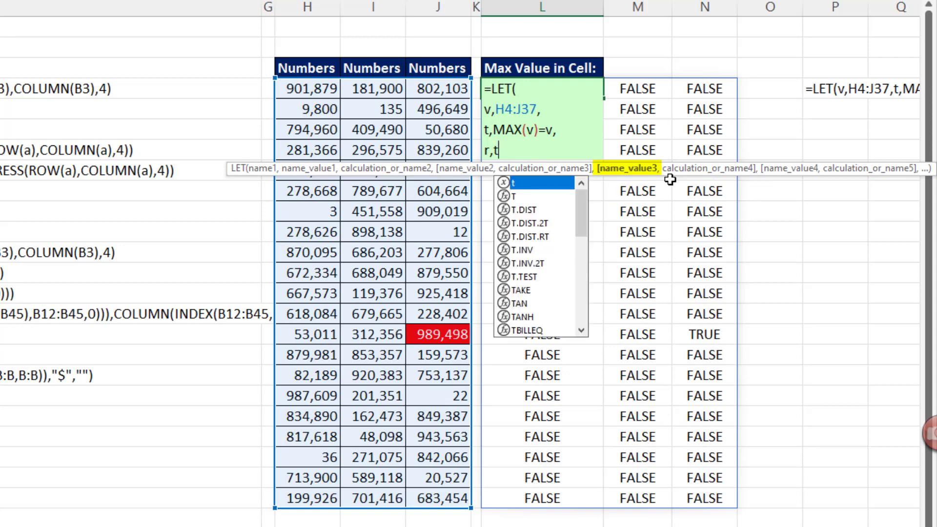
type("*row")
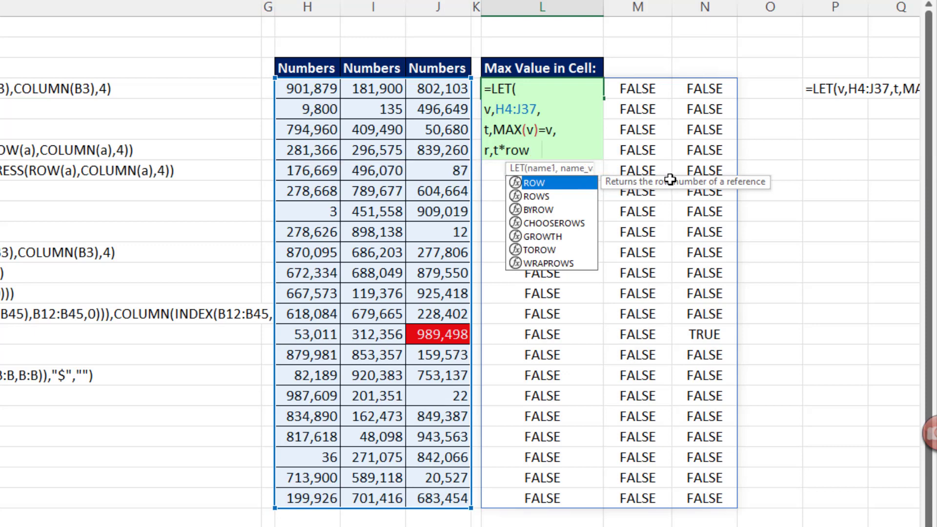
key("Tab")
type("v")
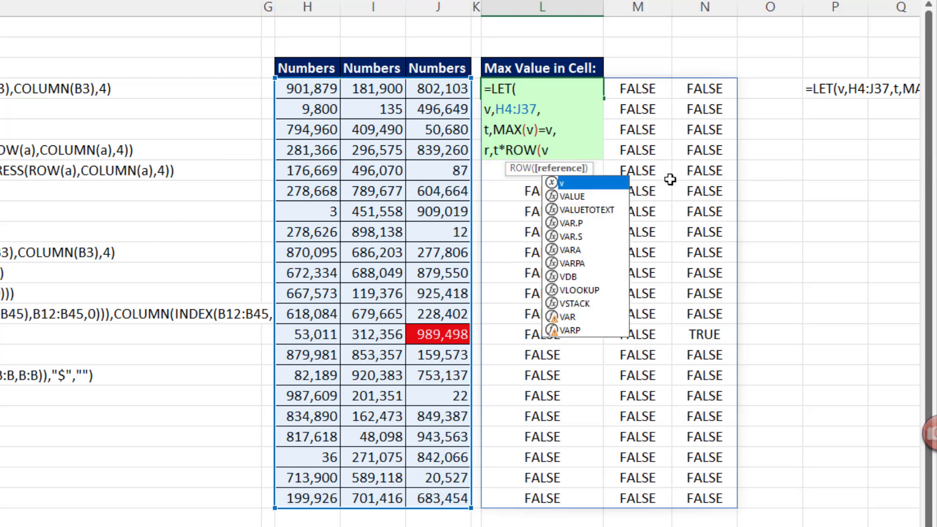
type(")")
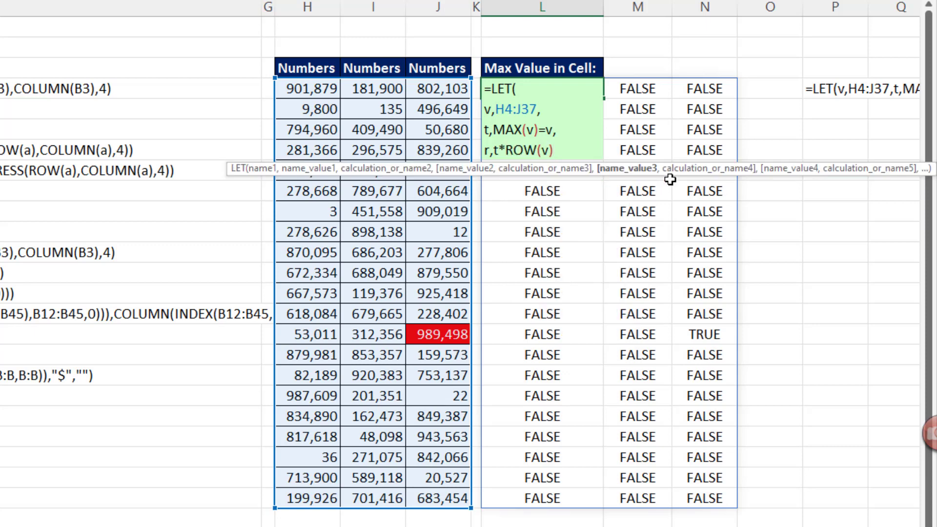
type(",")
key("alt+Return")
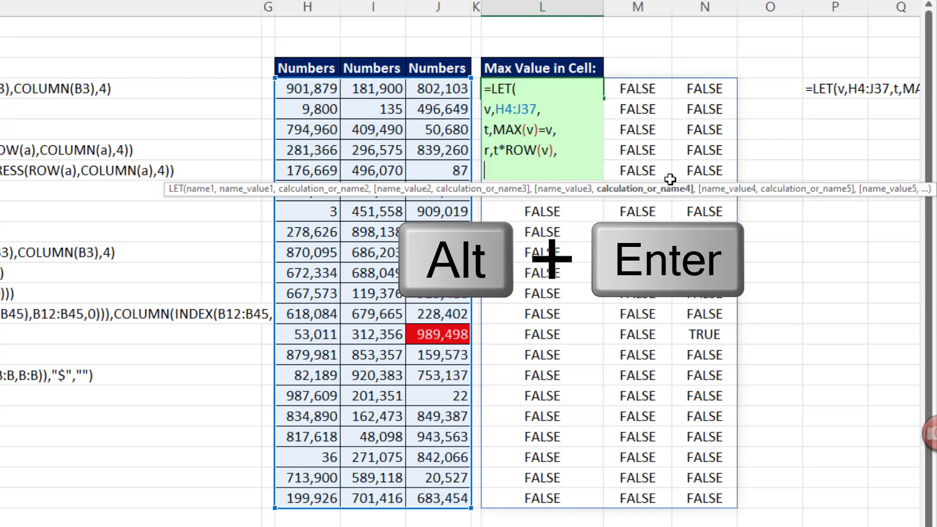
type("r")
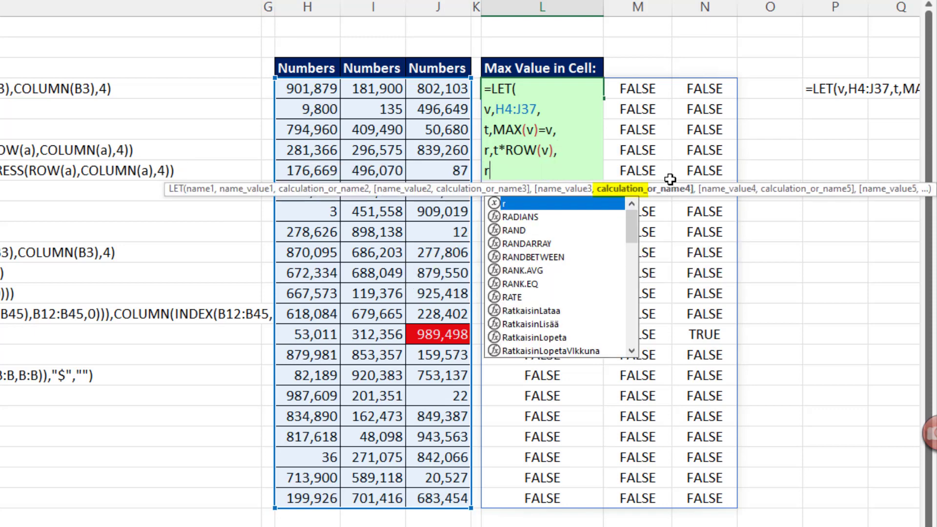
type(")")
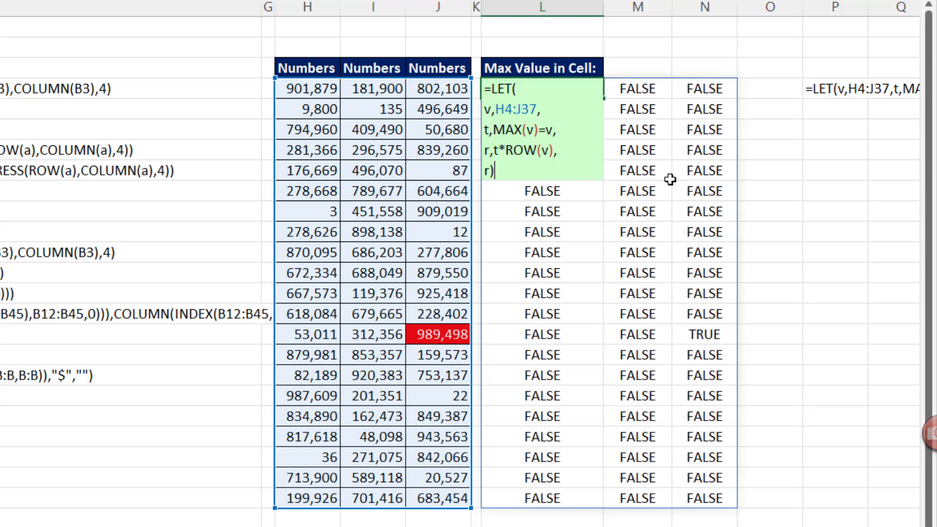
key("Return")
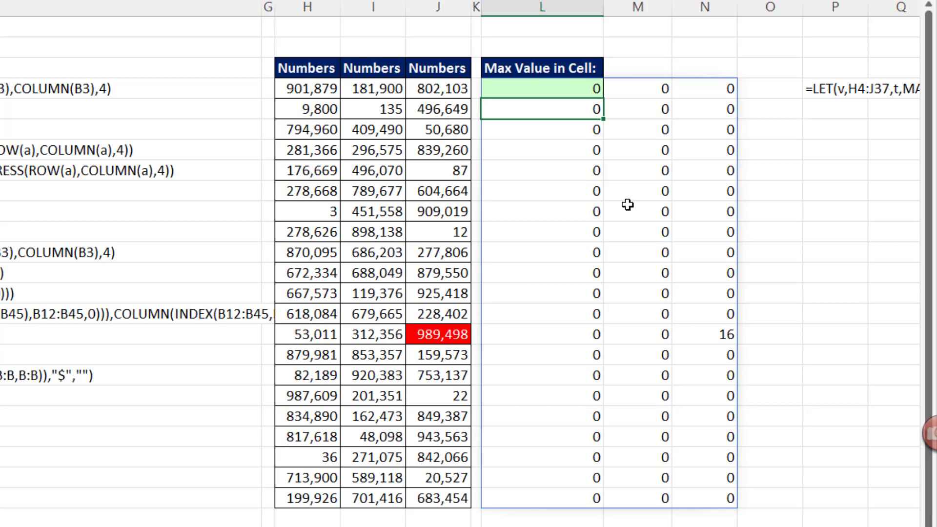
Change L4's LET formula to define c as t*COLUMN(v) and return c, giving column 10
left_click(551, 87)
key("F2")
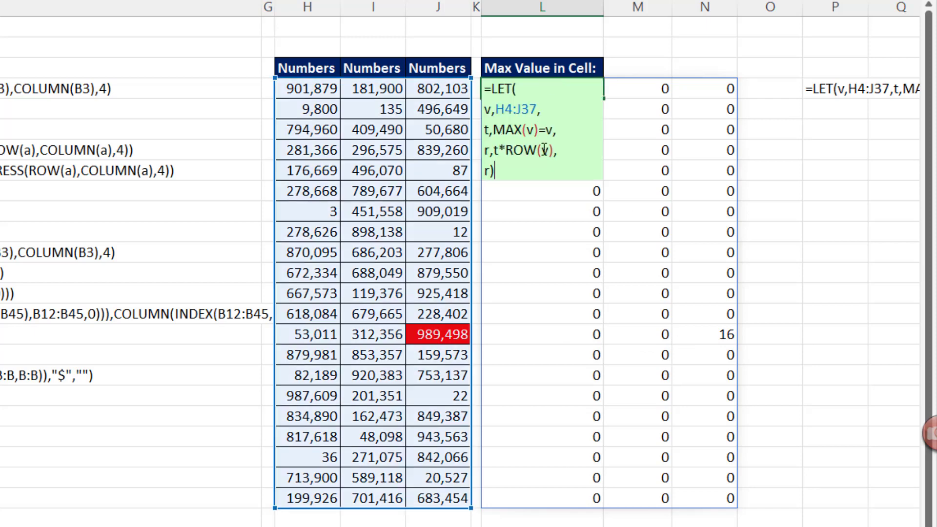
key("BackSpace")
key("BackSpace")
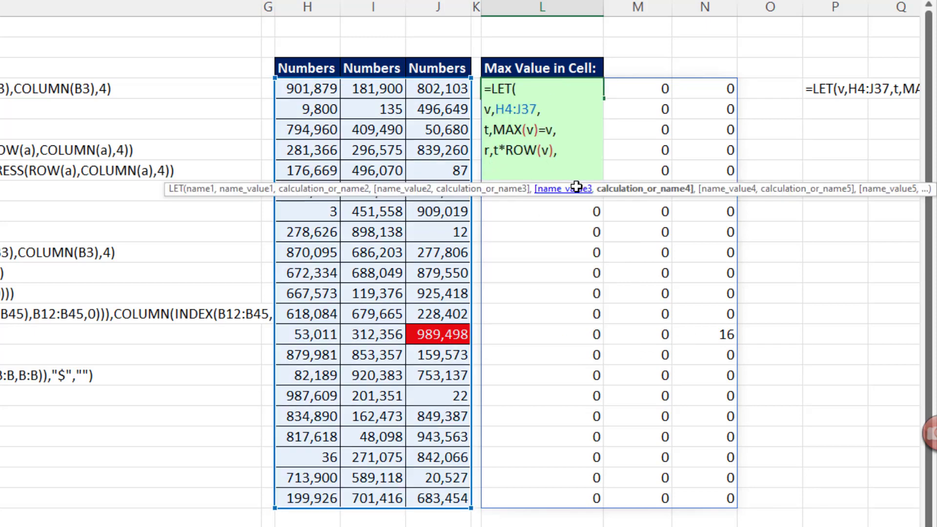
type("c")
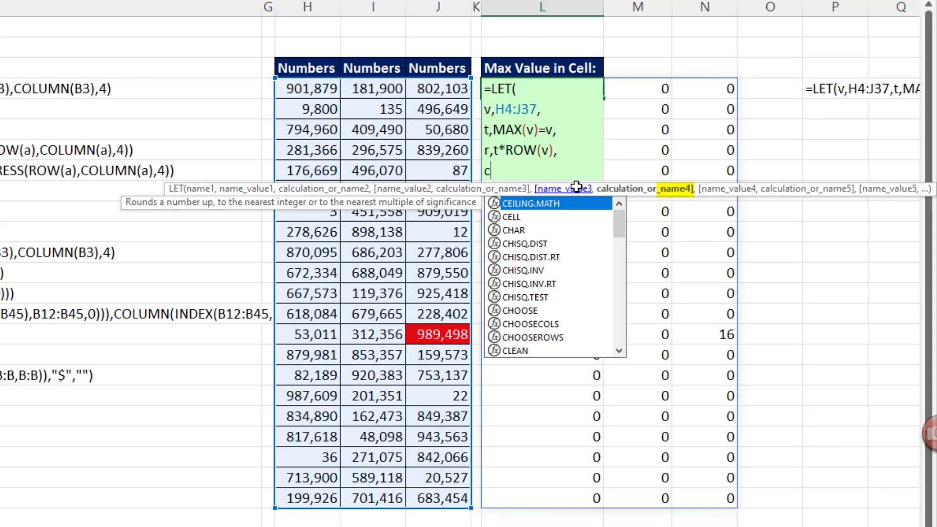
type(",")
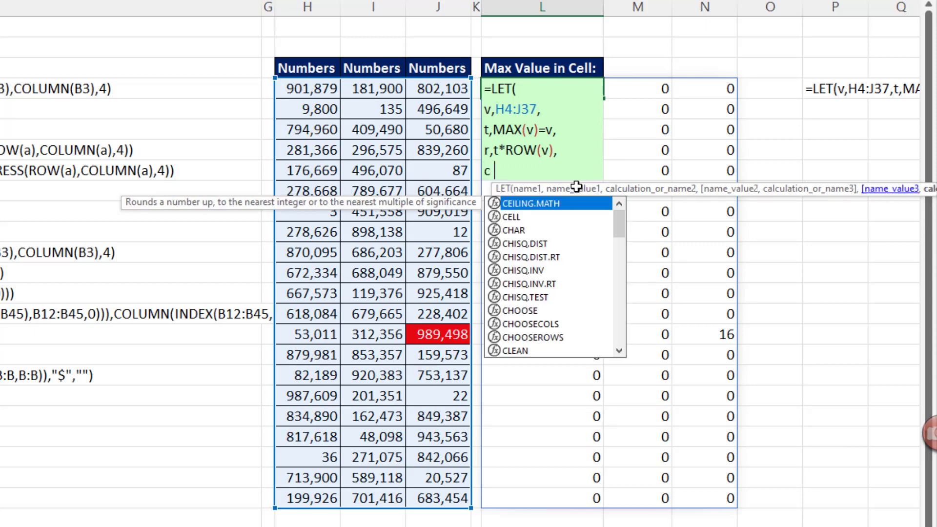
type("t")
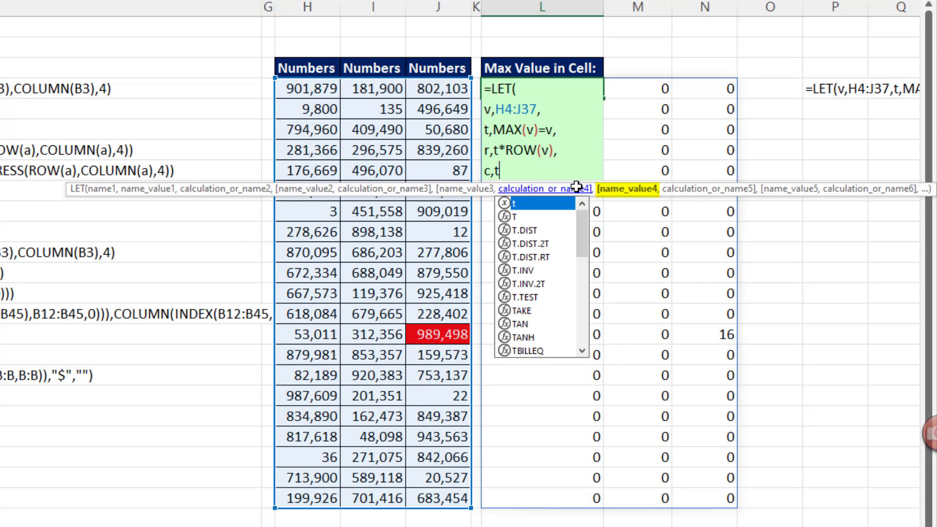
type("*co")
key("Tab")
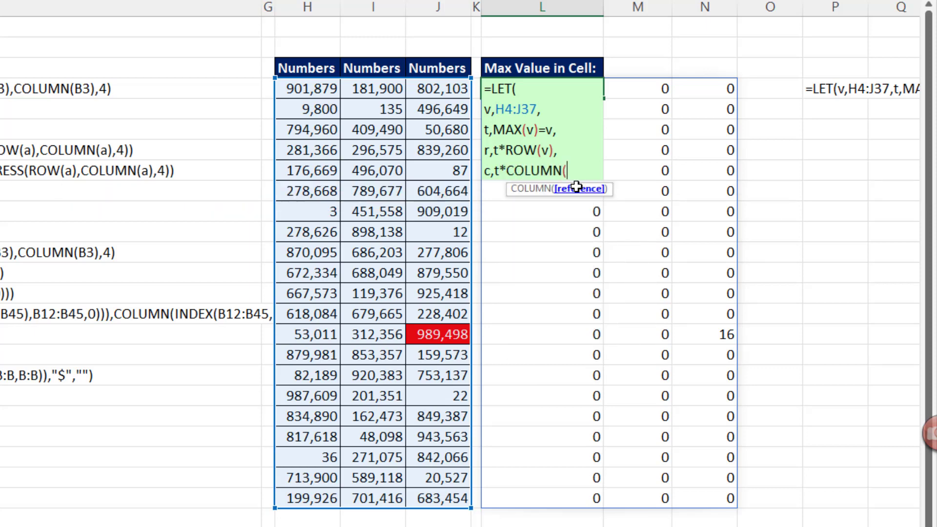
type("v),")
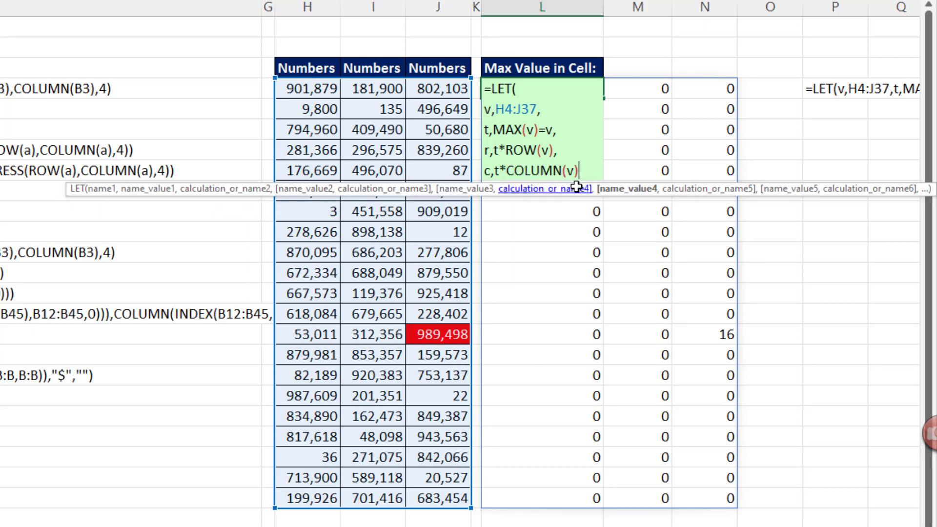
key("alt+Return")
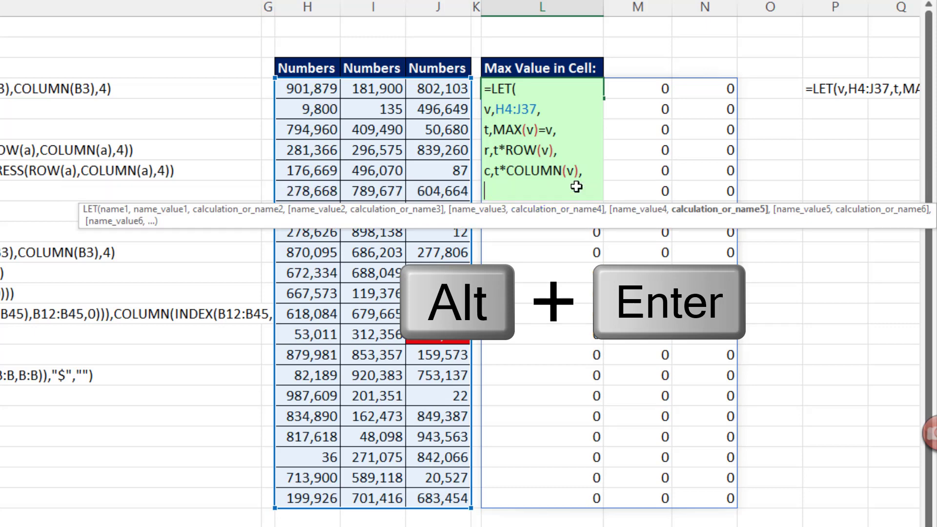
type("c)")
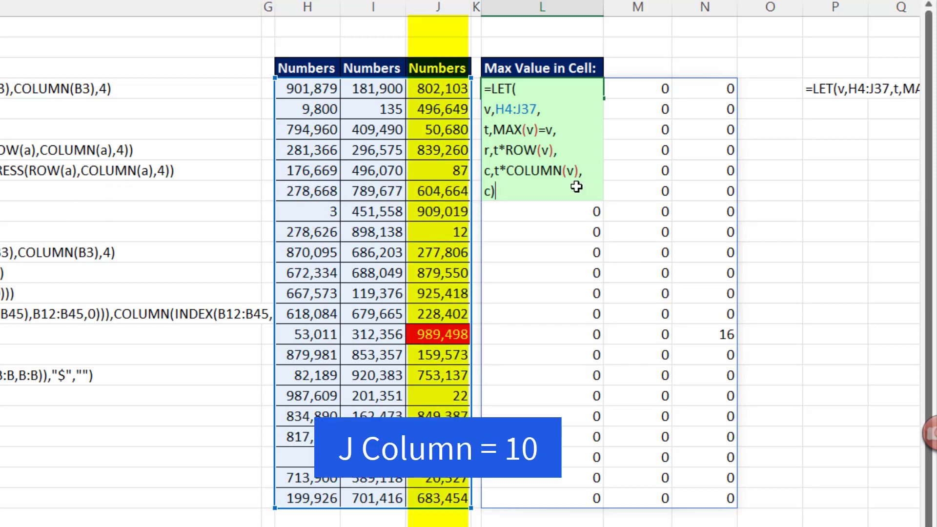
key("ctrl+Return")
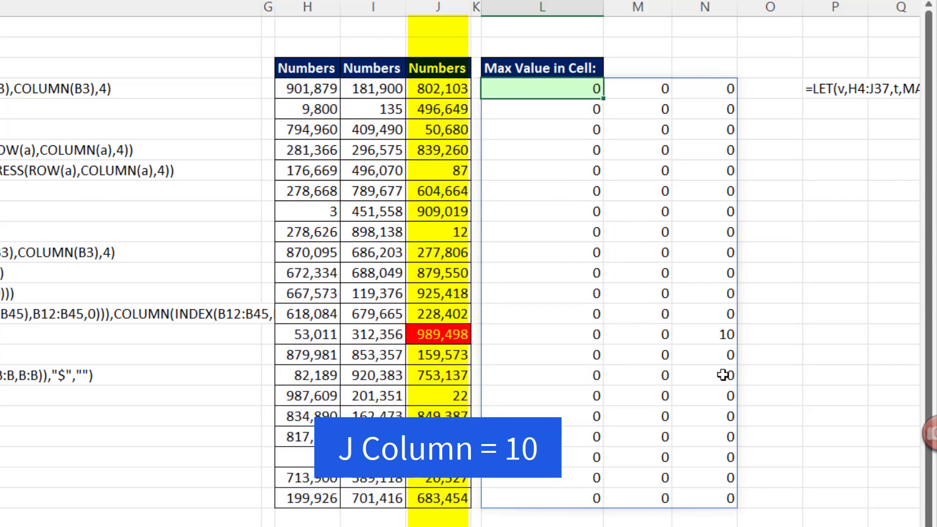
Enter =J16 in I31 so it repeats the maximum 989,498
left_click(395, 381)
type("=")
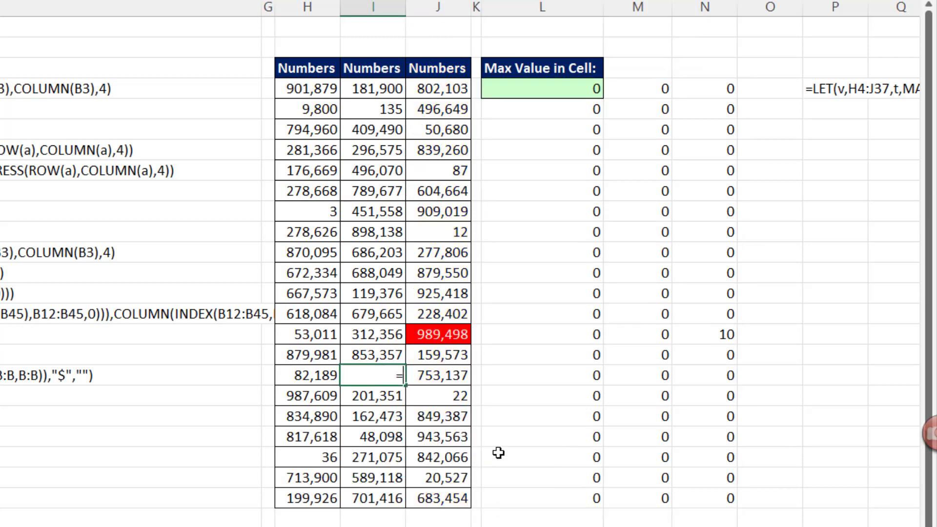
left_click(432, 341)
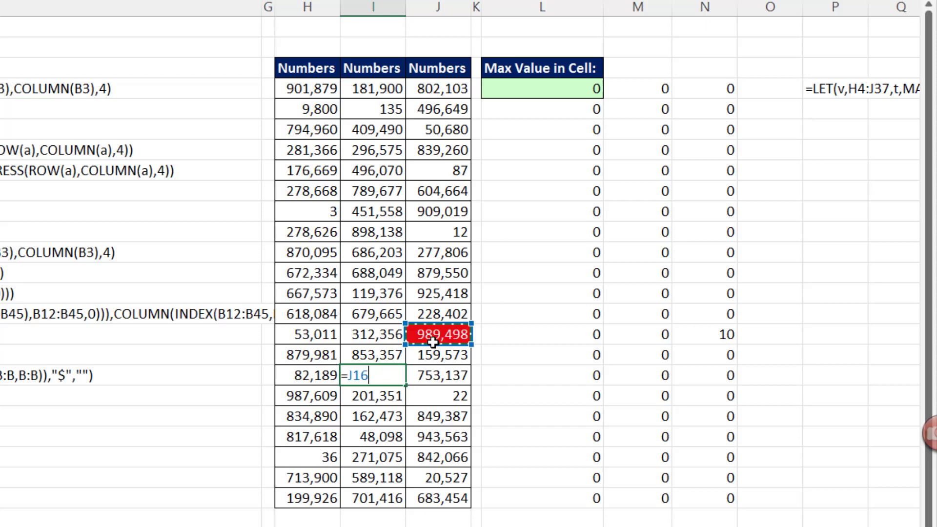
key("Return")
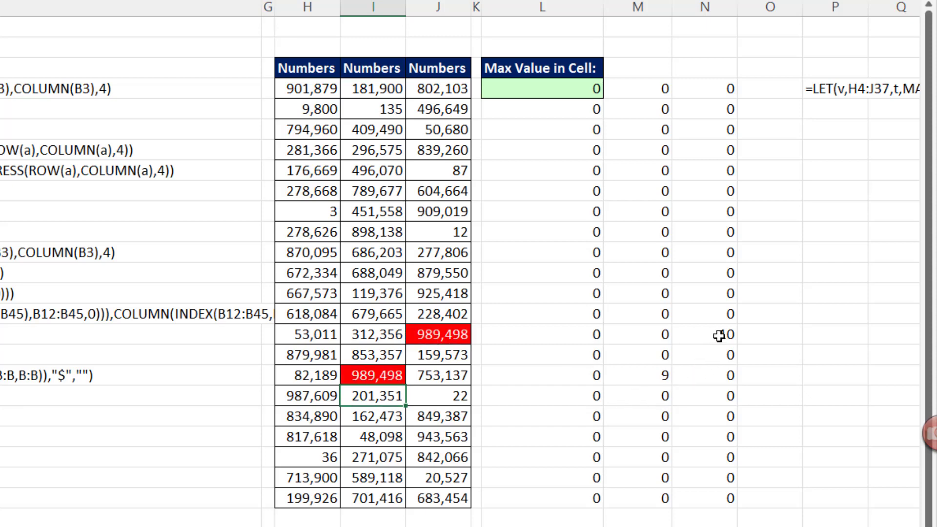
Edit L4's final line to return r, flagging rows 16 and 31, then clear that line
left_click(579, 88)
key("F2")
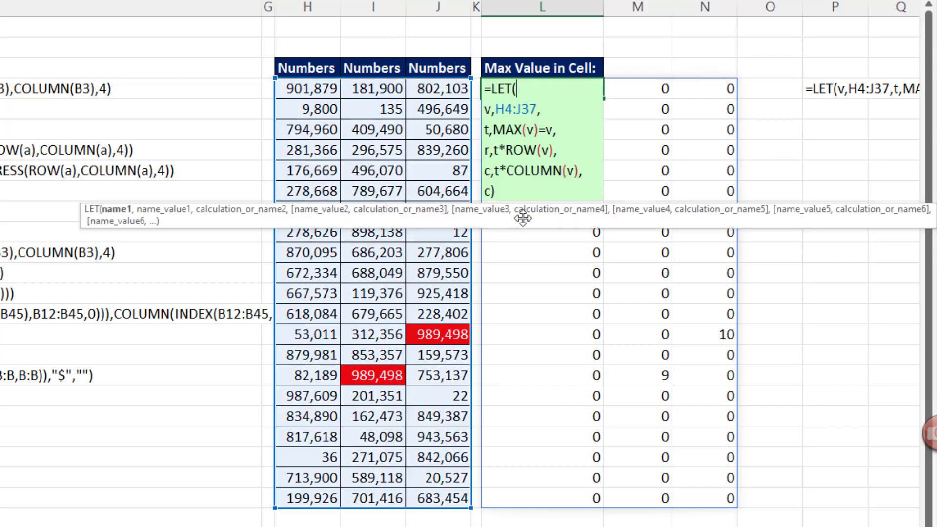
double_click(488, 191)
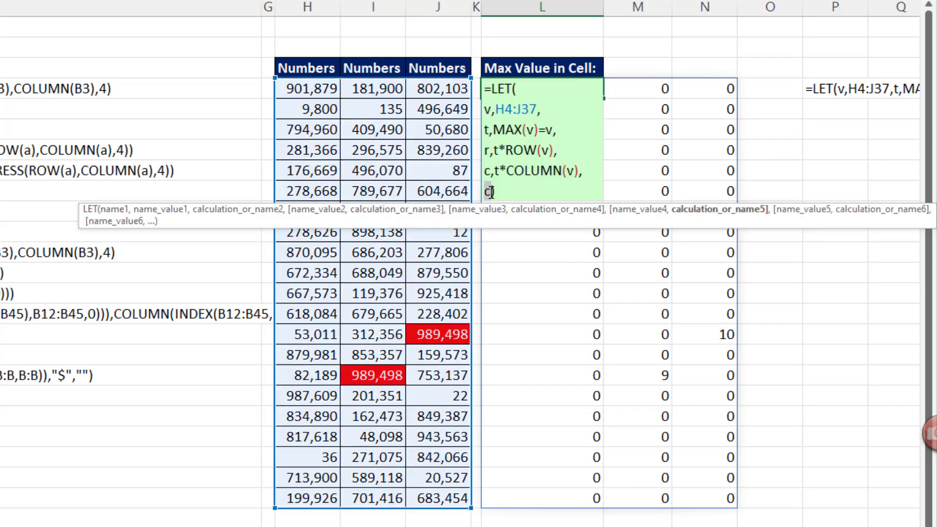
key("Return")
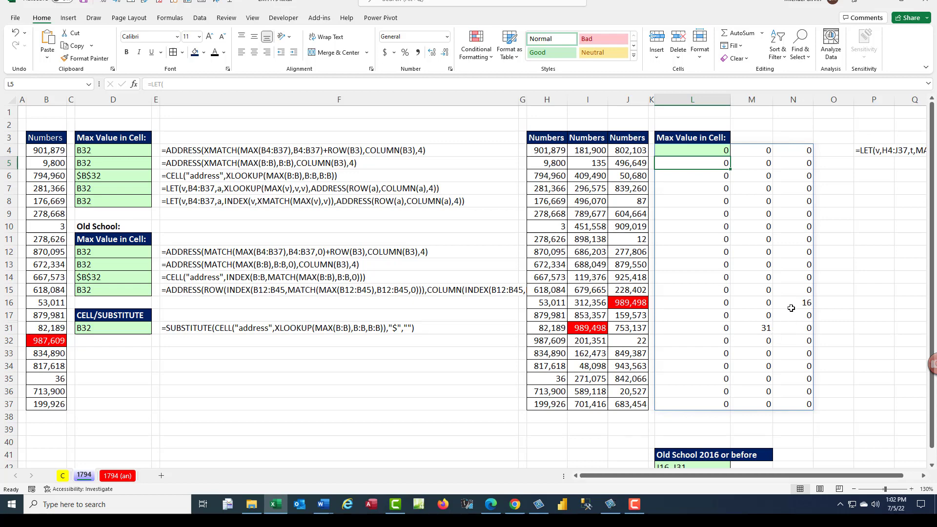
left_click(712, 153)
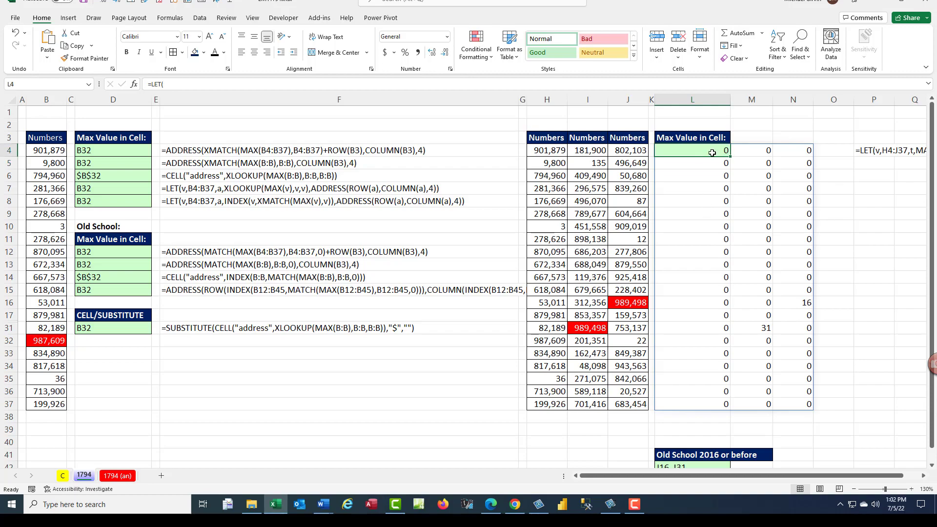
double_click(712, 153)
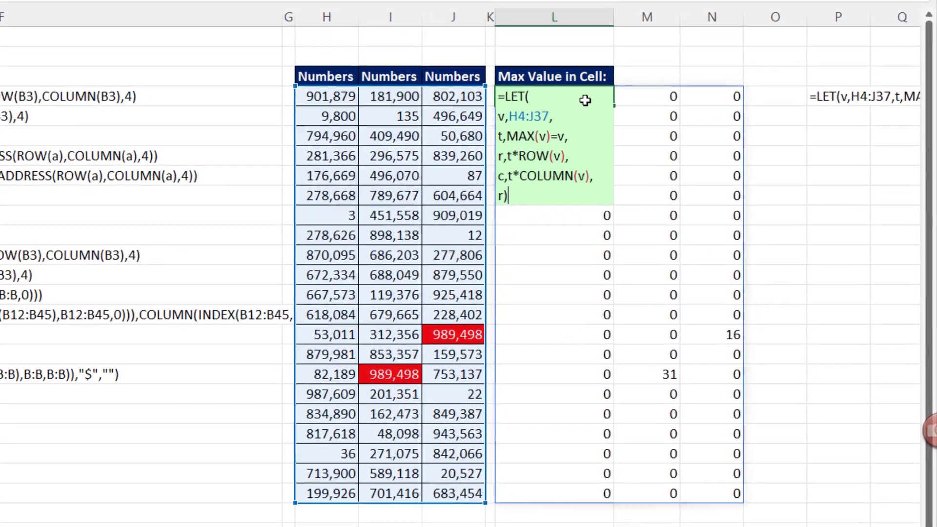
type("r")
key("BackSpace")
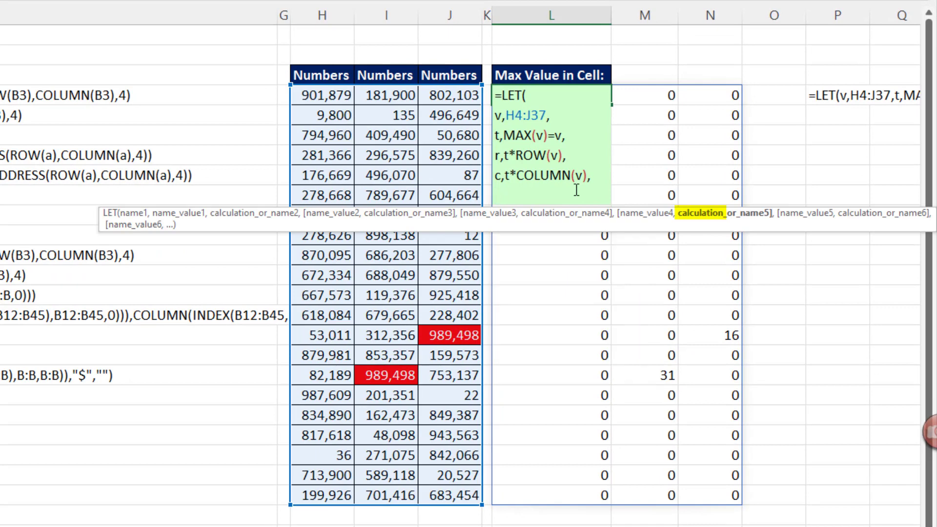
End L4's LET formula with ADDRESS(r,c,4) to return the relative addresses J16 and I31
type("ad")
key("Tab")
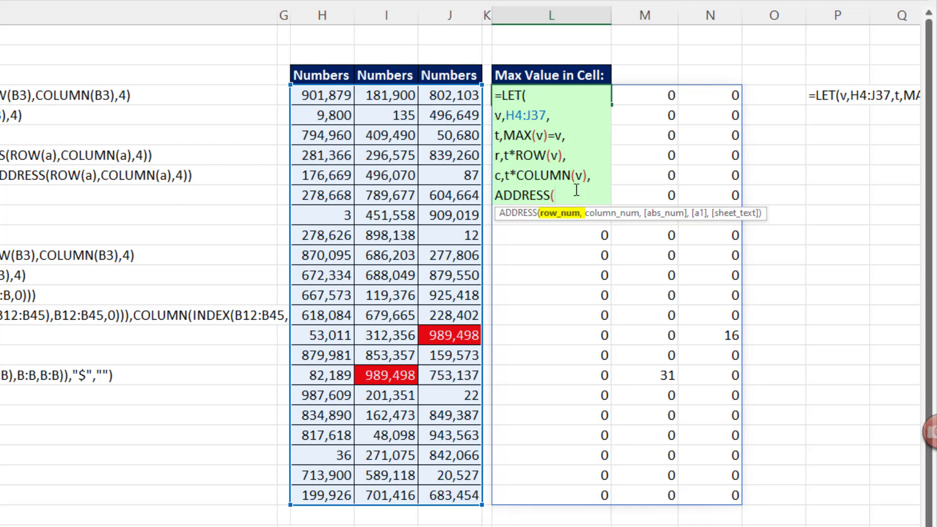
type("r")
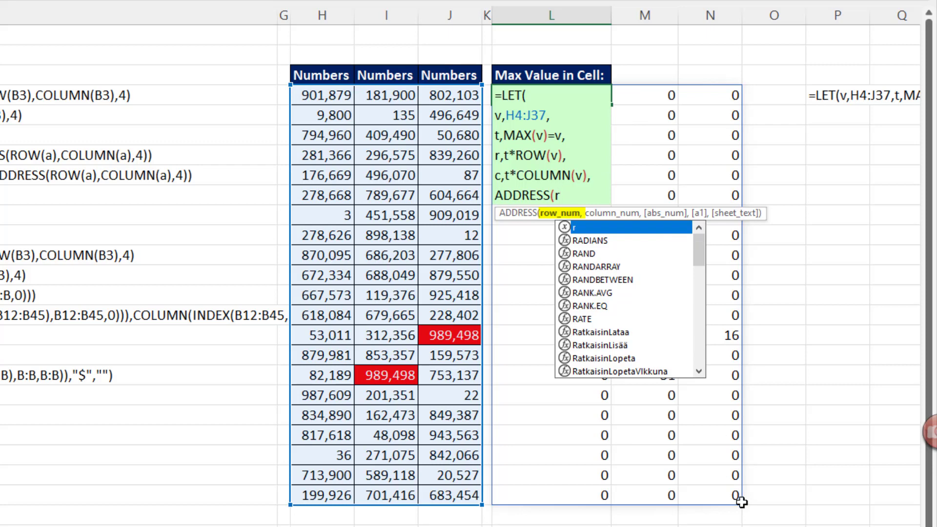
type(",c")
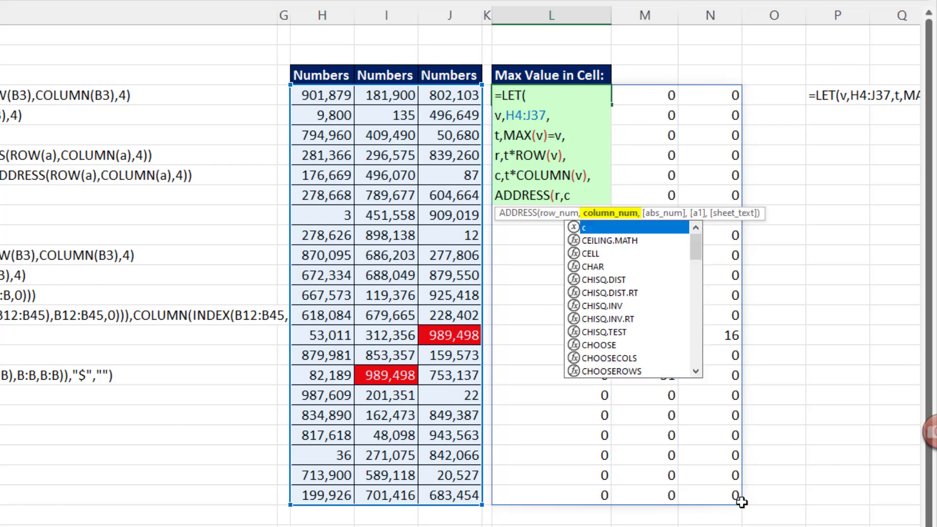
type(",")
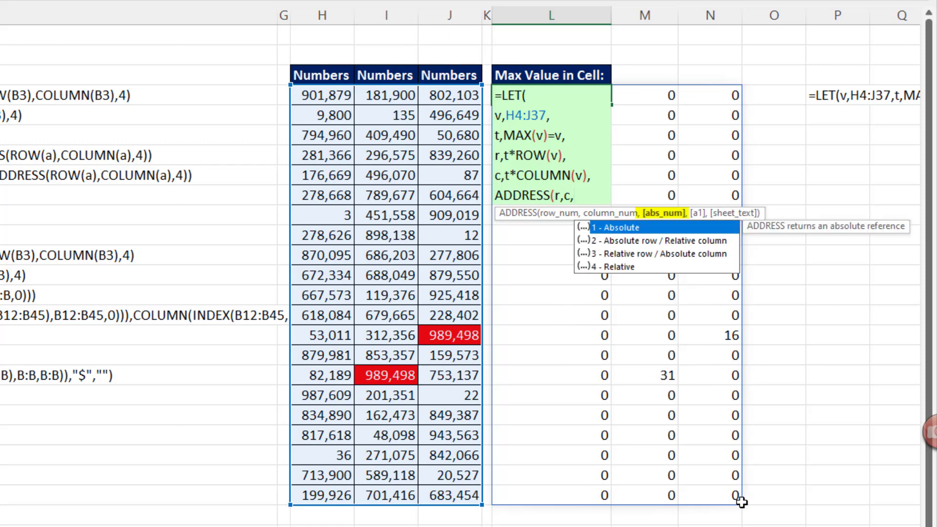
type("4)")
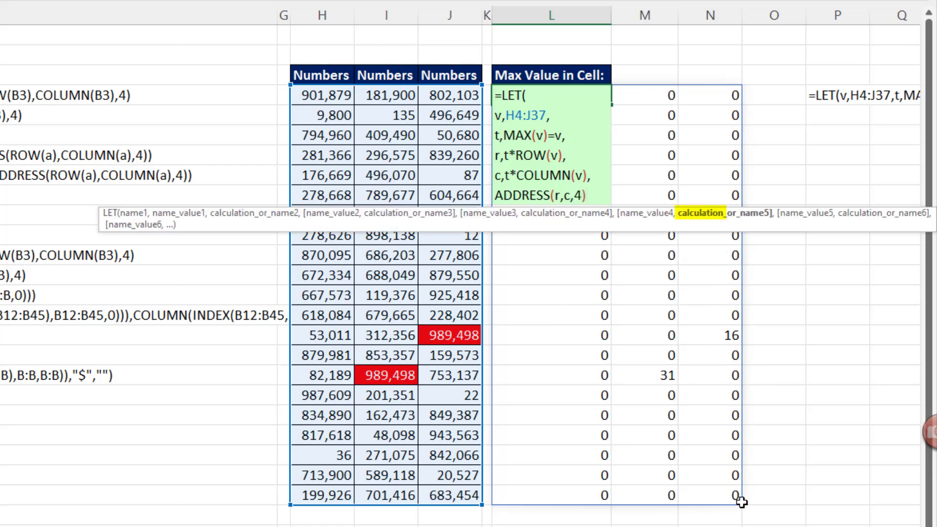
type(")")
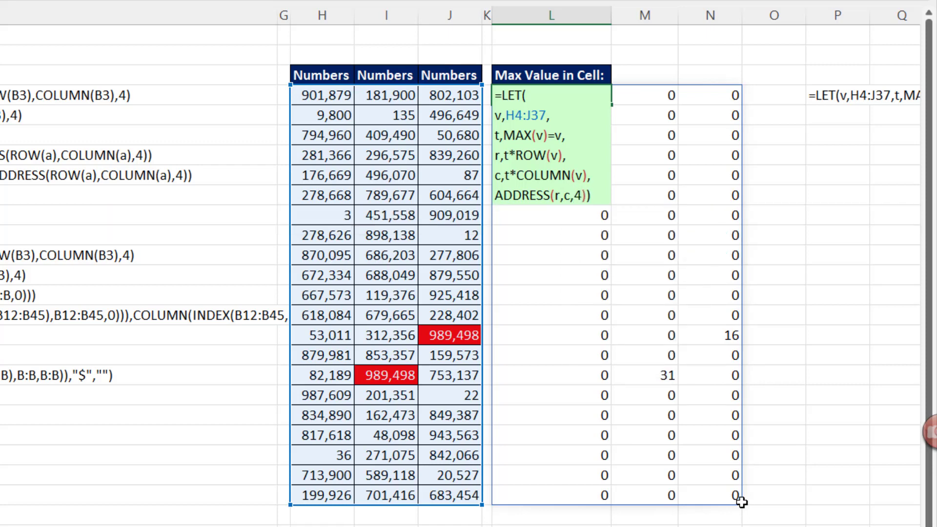
key("Return")
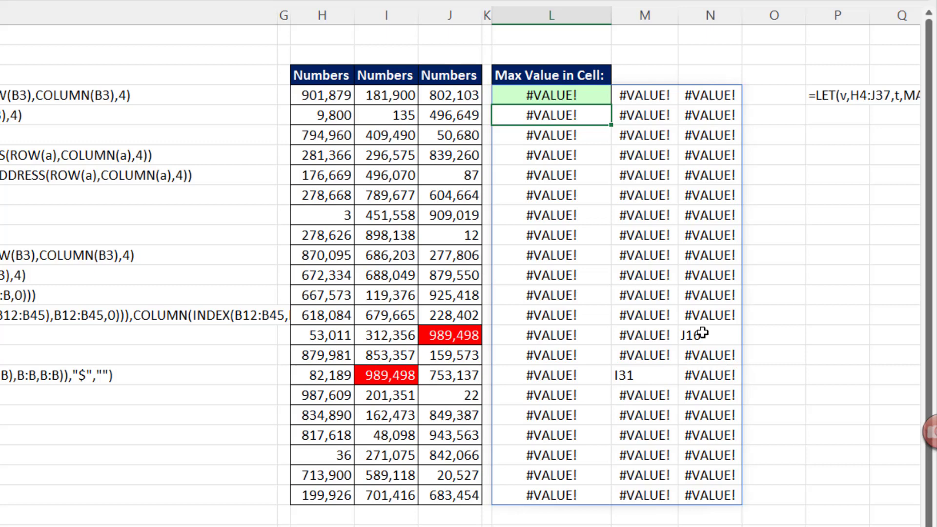
Wrap L4's ADDRESS(r,c,4) result in IFERROR(...,"") so the #VALUE! errors become blanks
left_click(564, 93)
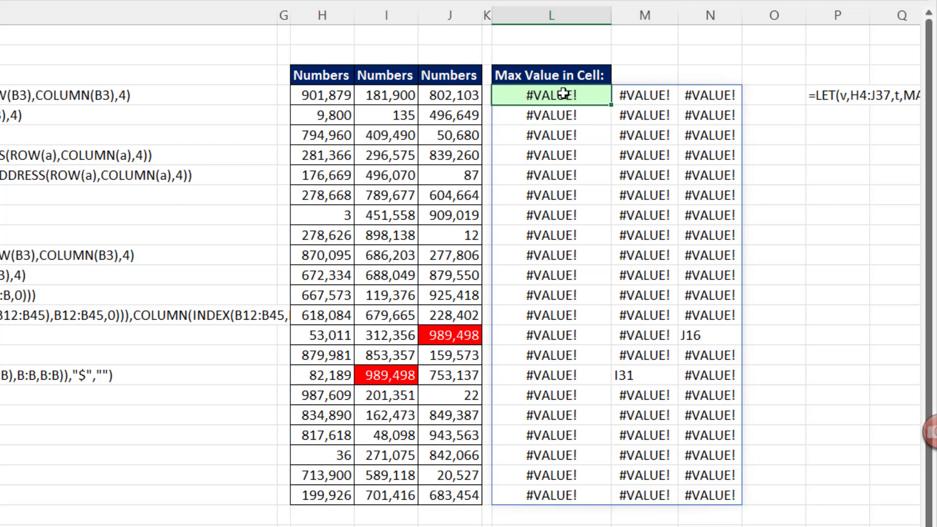
double_click(564, 93)
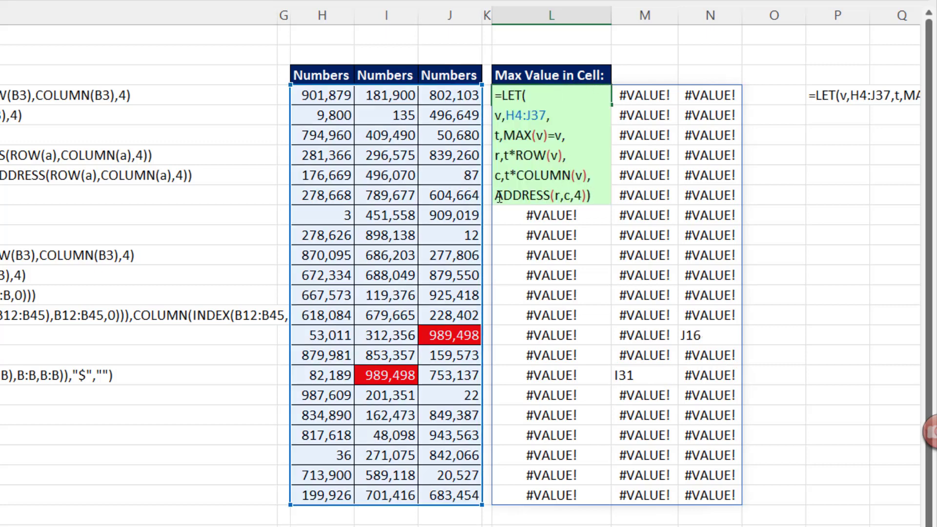
type("i")
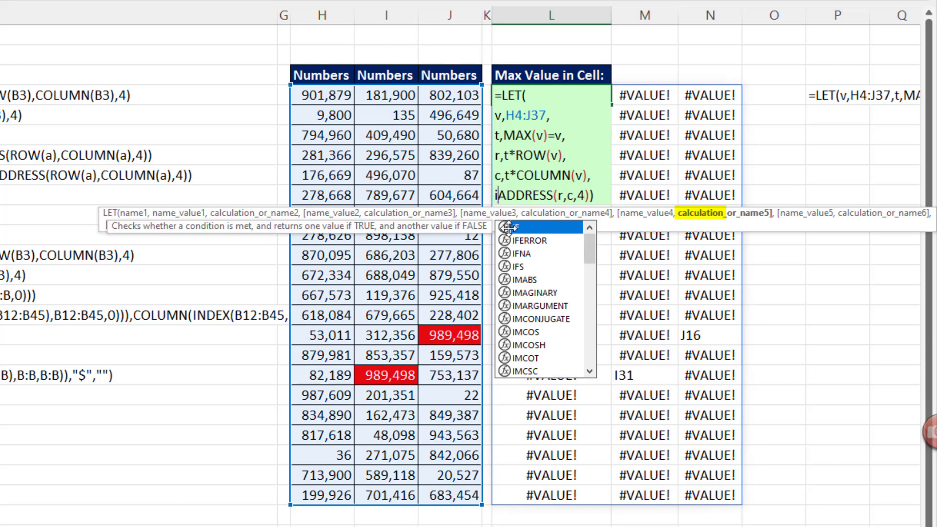
type("fe")
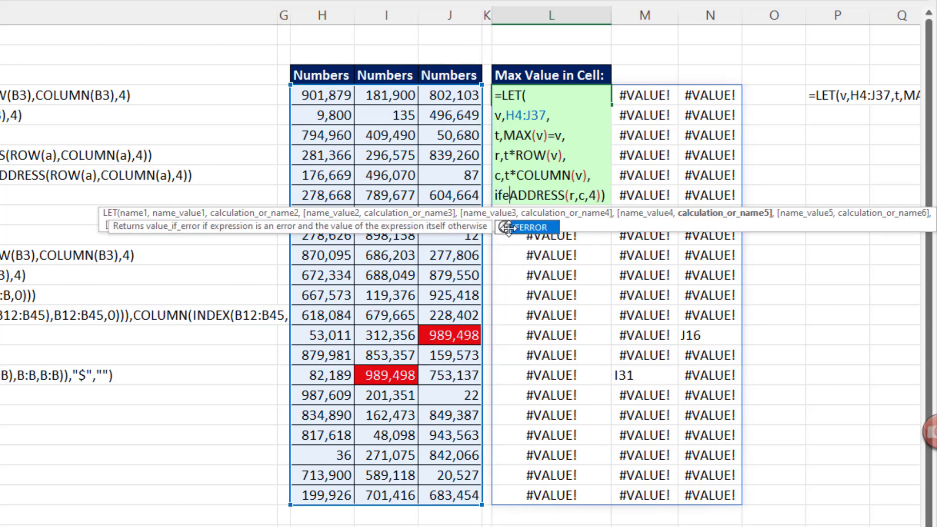
double_click(507, 228)
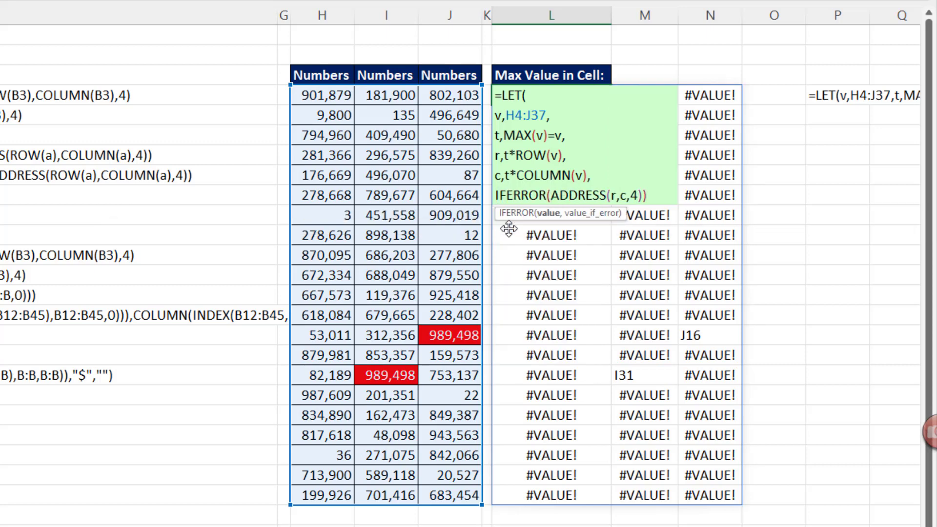
left_click(643, 196)
type(",")
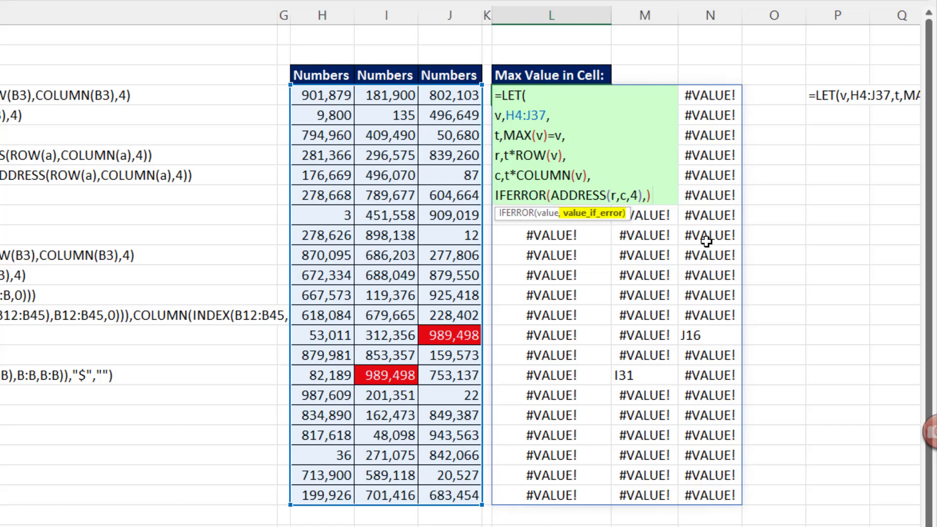
type("\"\"")
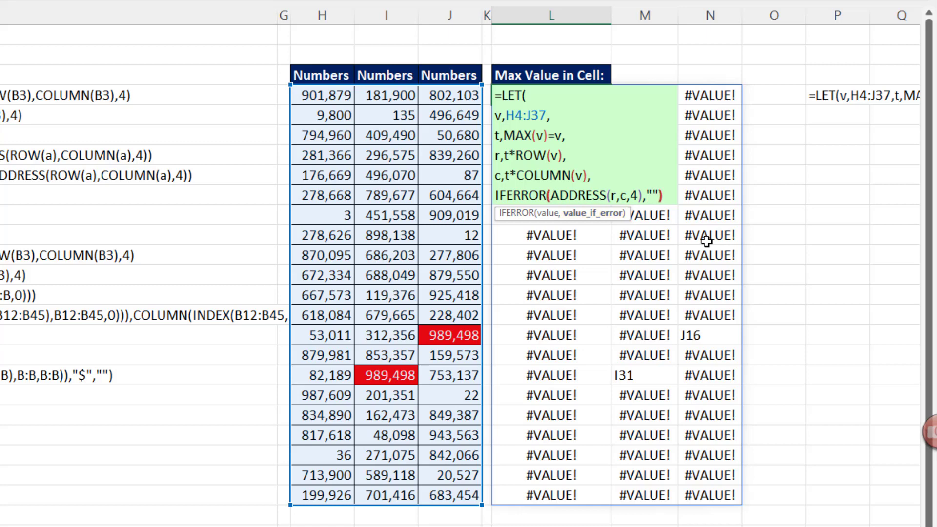
type(")")
key("ctrl+Return")
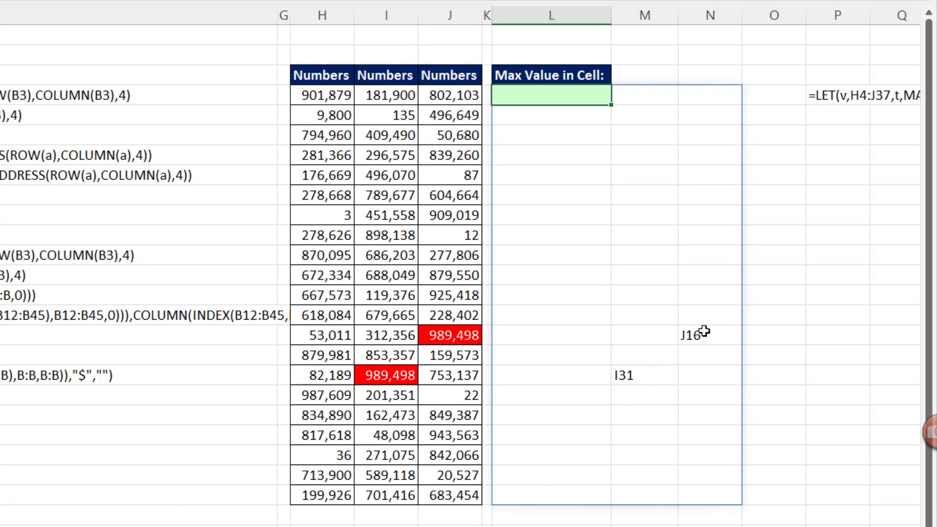
Wrap L4's IFERROR result in TEXTJOIN(", ",,...) so one cell reads J16, I31
key("F2")
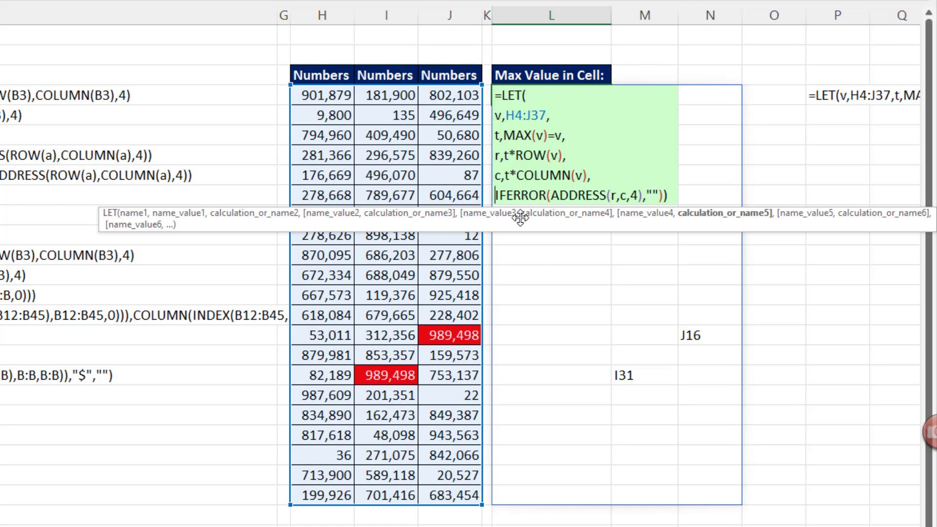
type("text")
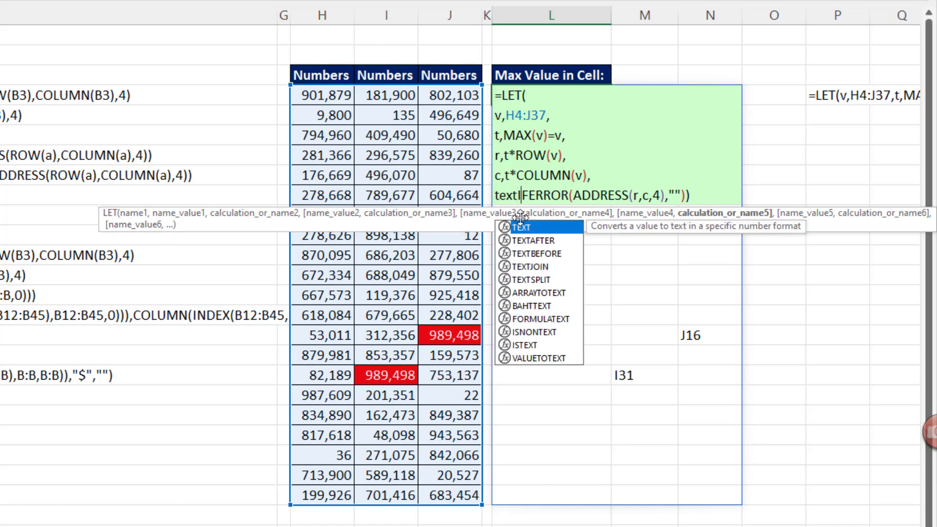
type("j")
key("Tab")
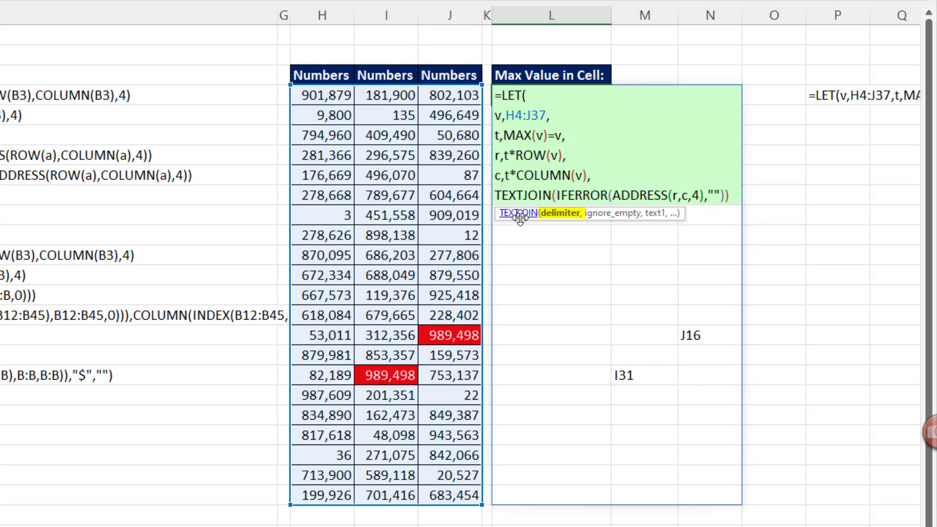
type("\", \"")
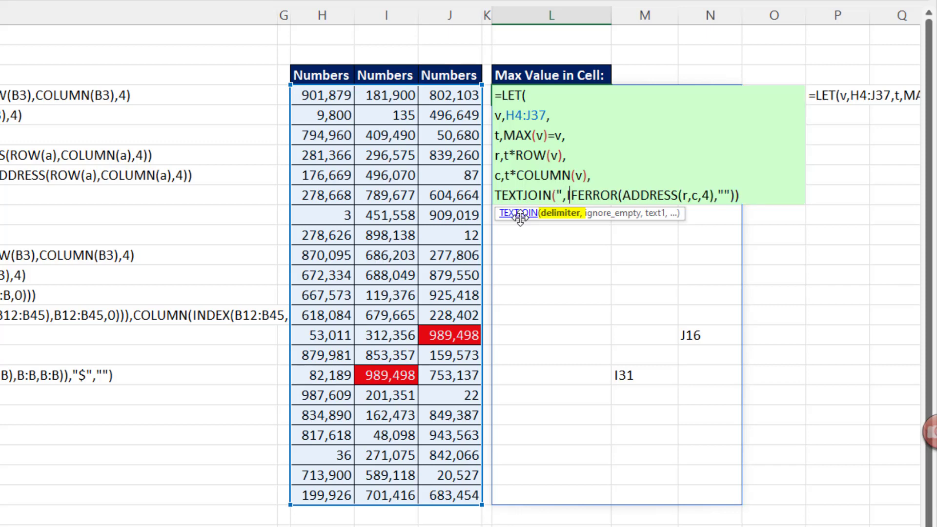
type(",")
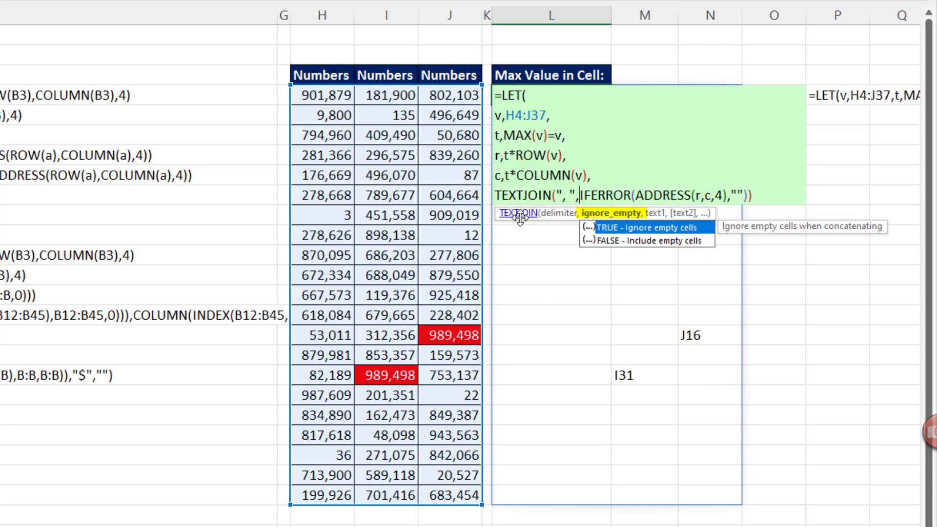
type(",")
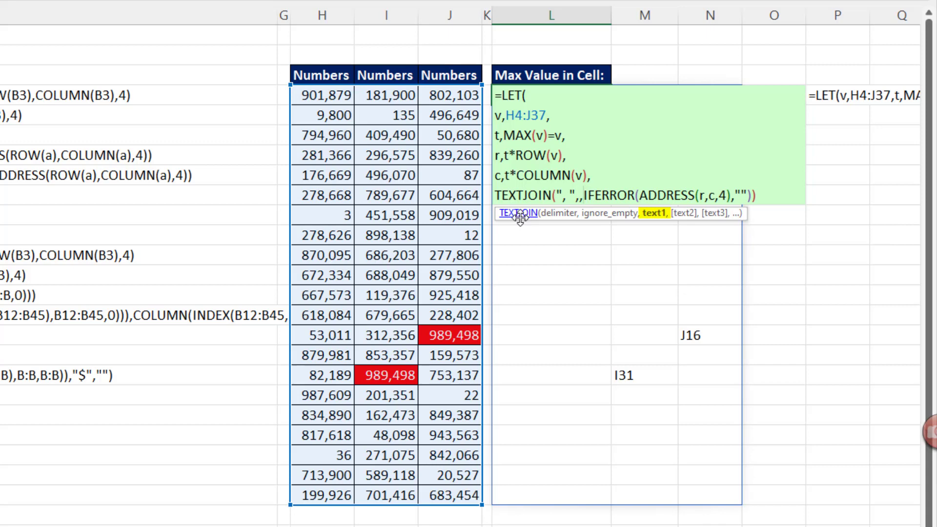
left_click(768, 195)
type("))")
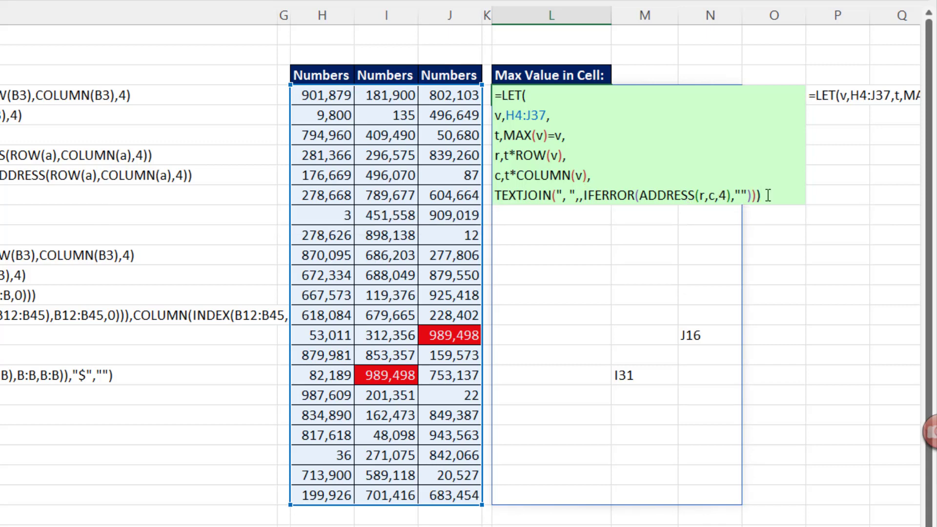
key("Return")
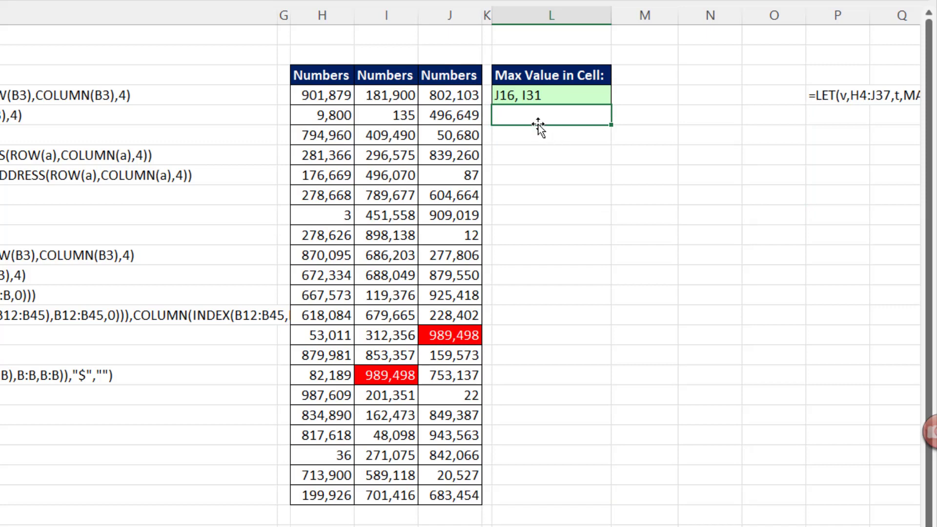
Set I31 to 3, then to =J16, and I32 to =I31, so L4 lists J16, I31, I32
left_click(407, 378)
type("3")
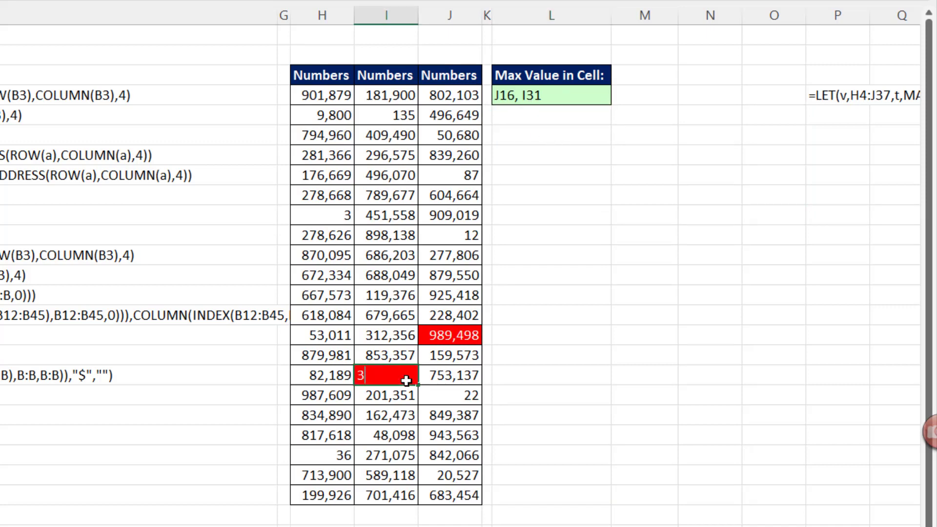
key("ctrl+Return")
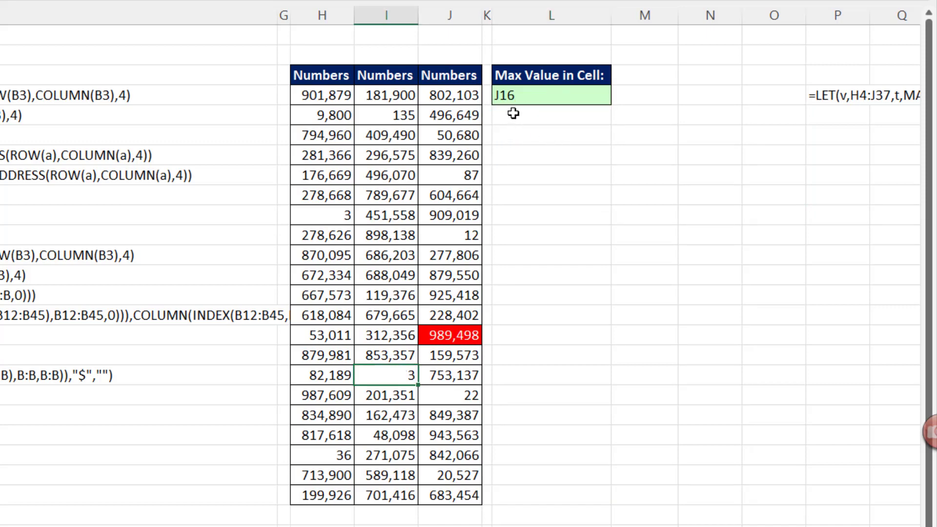
type("=")
left_click(452, 342)
key("Return")
type("=")
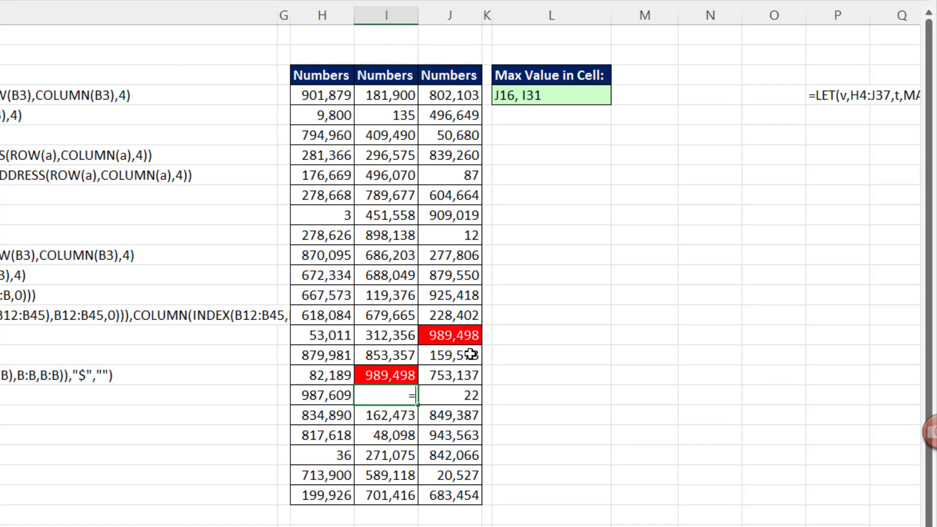
left_click(405, 379)
key("Return")
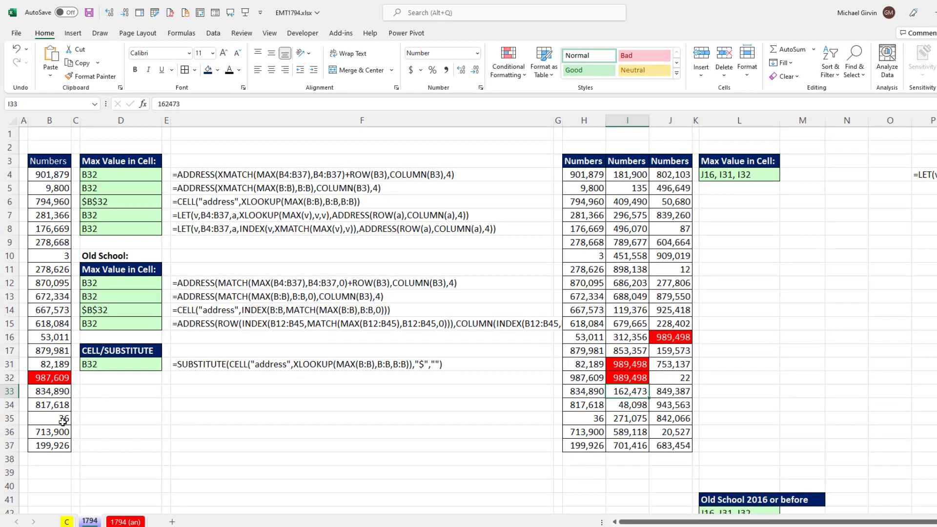
Enter =B32 in B35 so it duplicates column B's maximum 987,609
left_click(63, 419)
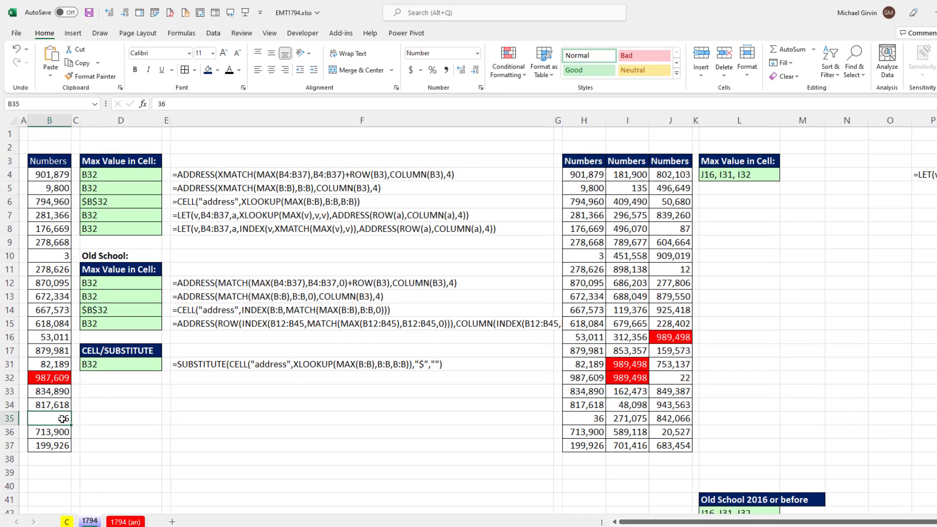
type("=")
left_click(61, 377)
key("Return")
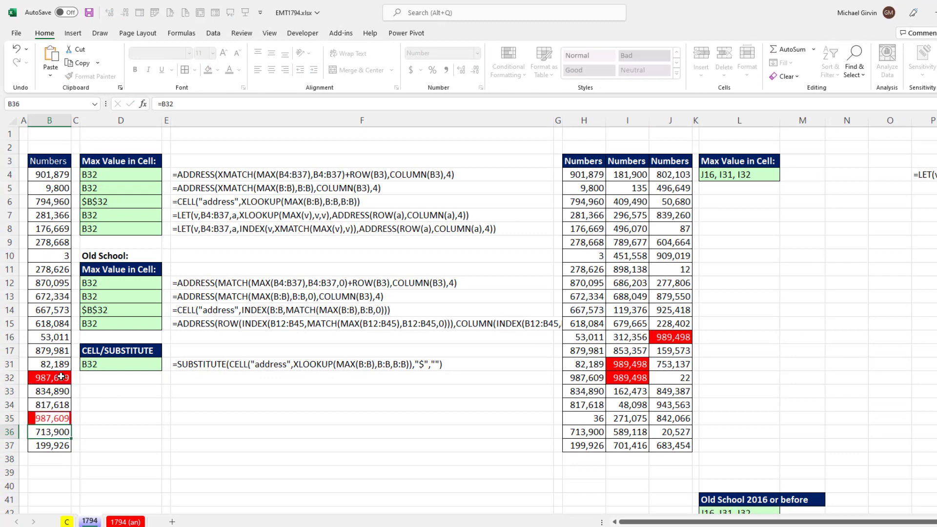
Repoint L4's formula from H4:J37 to B4:B37, returning B32, B35
left_click(742, 173)
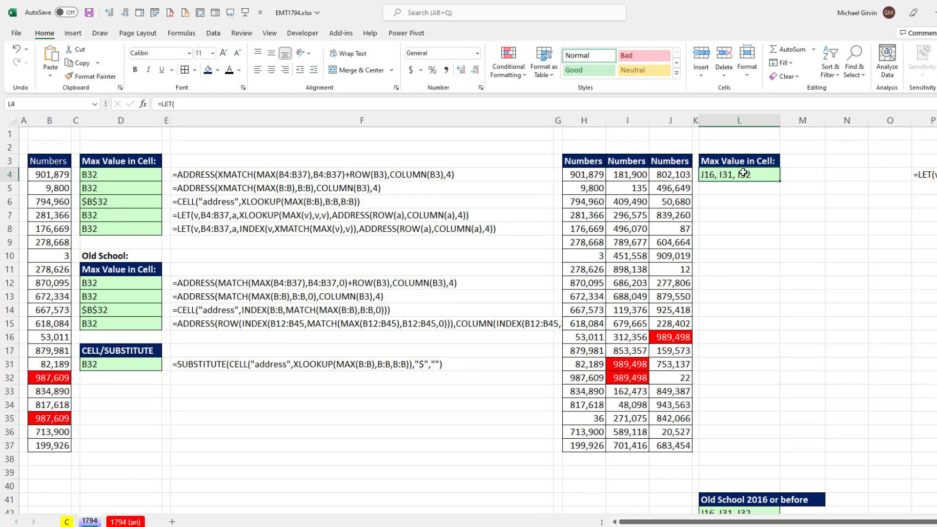
key("F2")
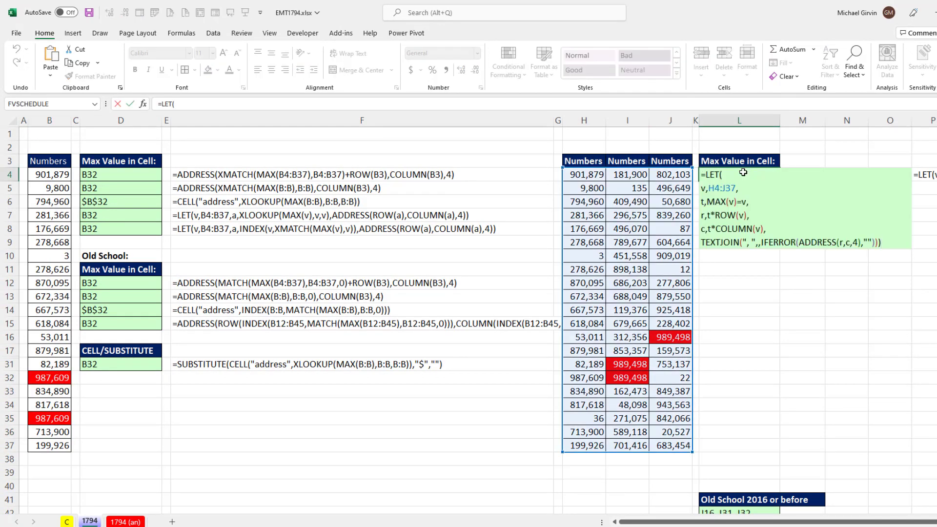
left_click(714, 188)
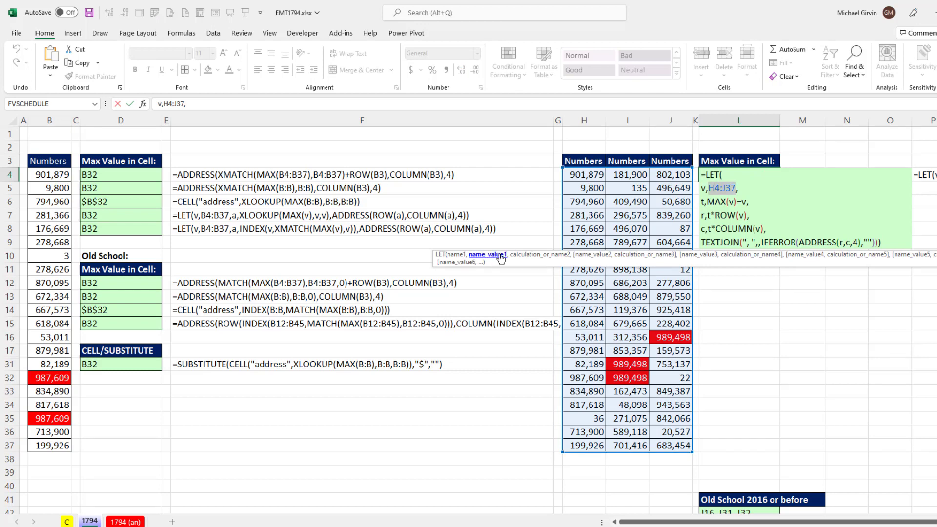
left_click_drag(49, 174, 63, 445)
key("ctrl+Return")
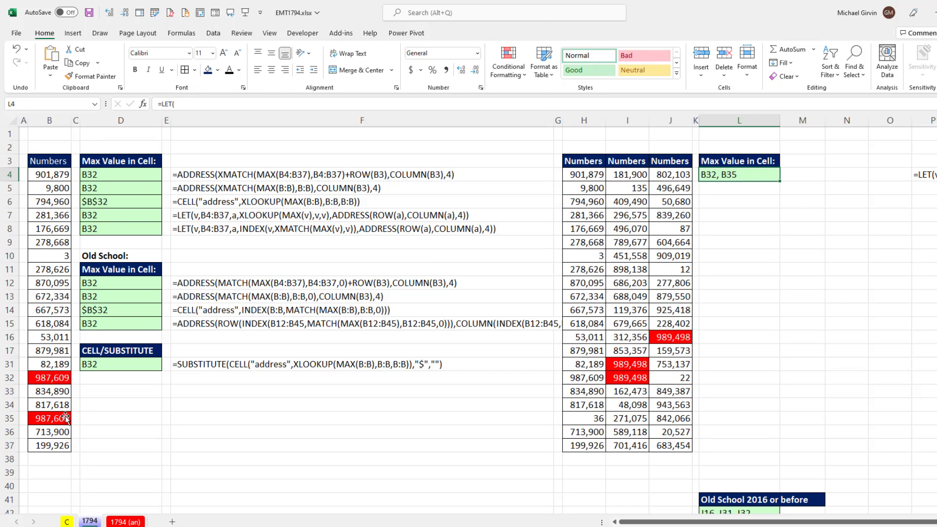
Undo the test edits and enter the old-school TEXTJOIN/IFERROR/ADDRESS formula in L33, returning J16
key("ctrl+z")
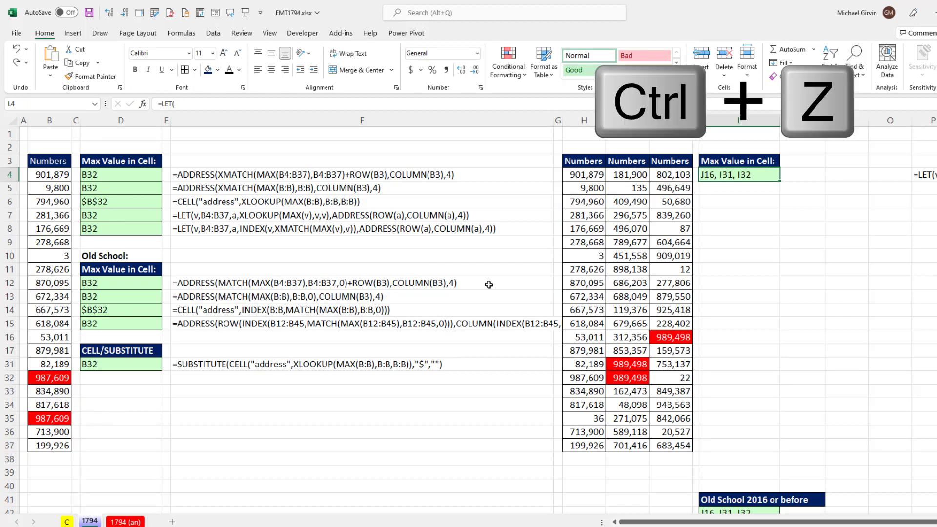
key("ctrl+z")
key("ctrl+z")
key("ctrl+z")
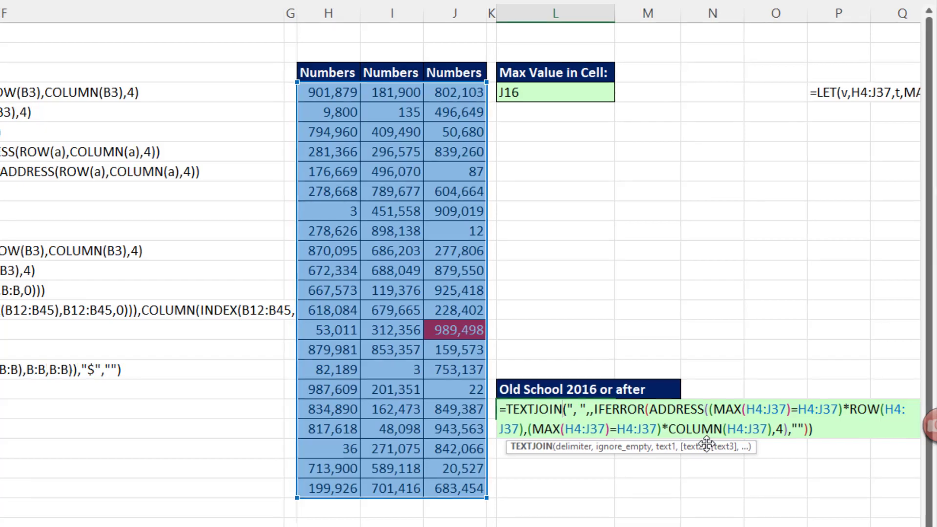
key("Return")
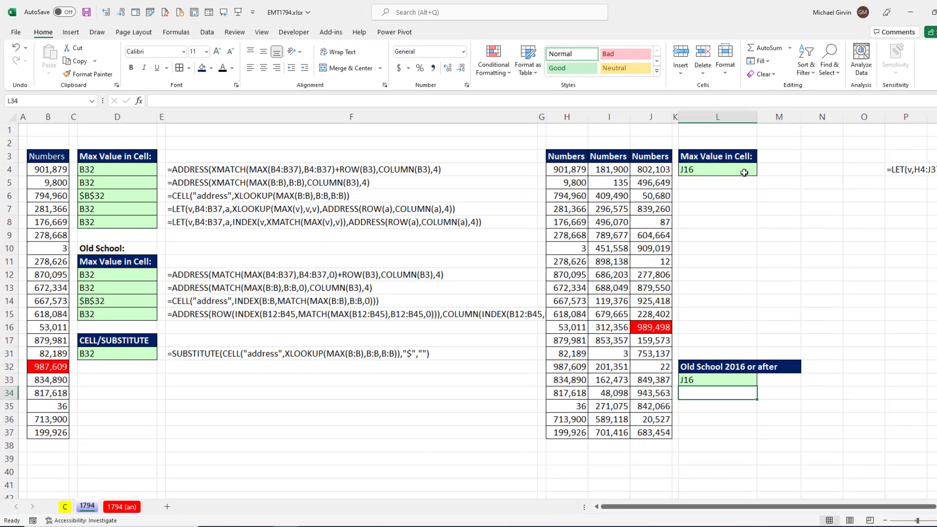
double_click(744, 173)
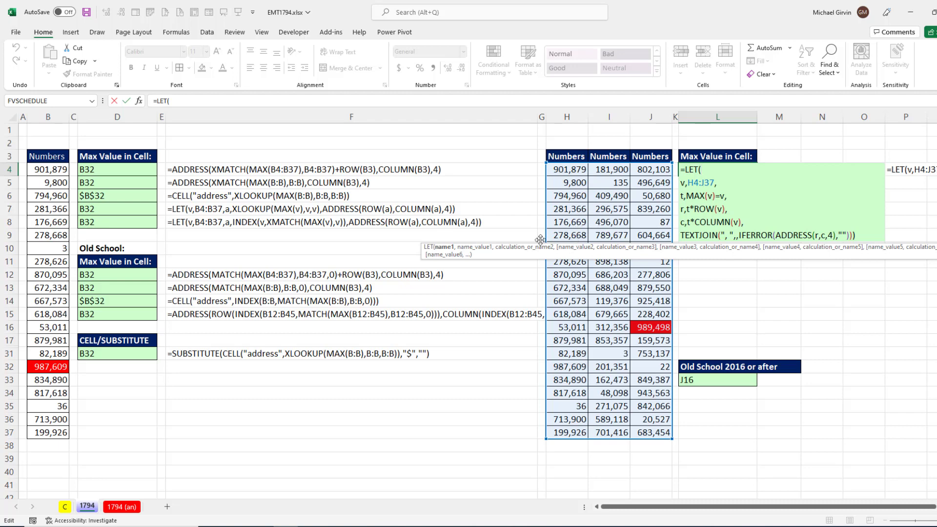
key("ctrl+Return")
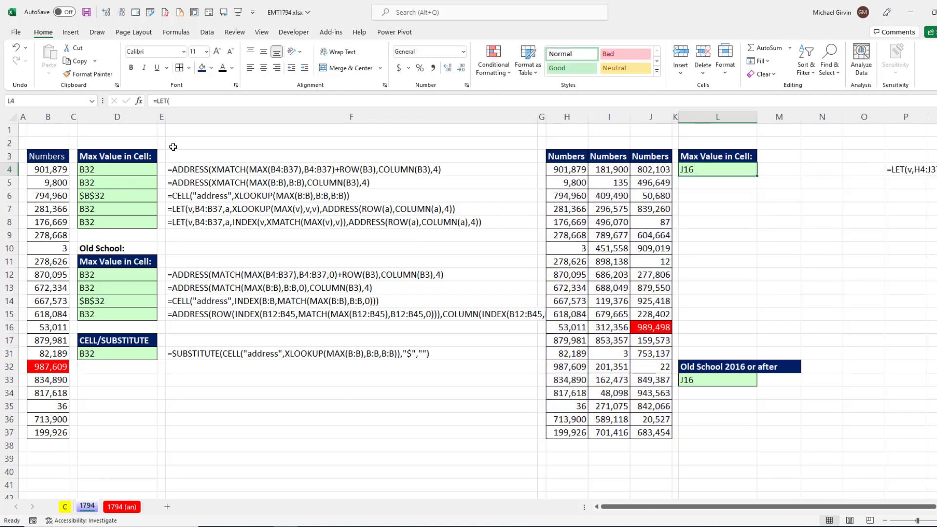